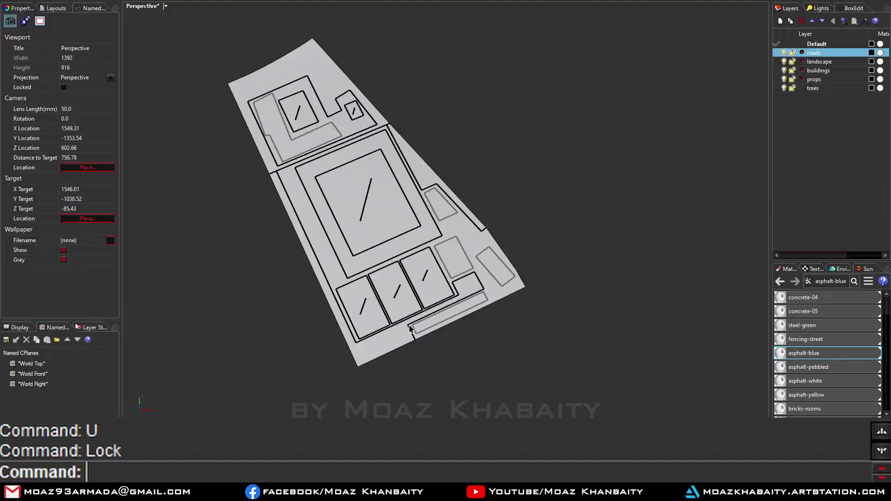
Split the site surface using the plot and court outlines as cutting curves.
{"action": "type", "text": "Split"}
{"action": "key", "text": "Return"}
{"action": "mouse_move", "coordinate": [279, 388]}
{"action": "left_mouse_down"}
{"action": "mouse_move", "coordinate": [438, 239]}
{"action": "mouse_move", "coordinate": [484, 222]}
{"action": "left_mouse_up"}
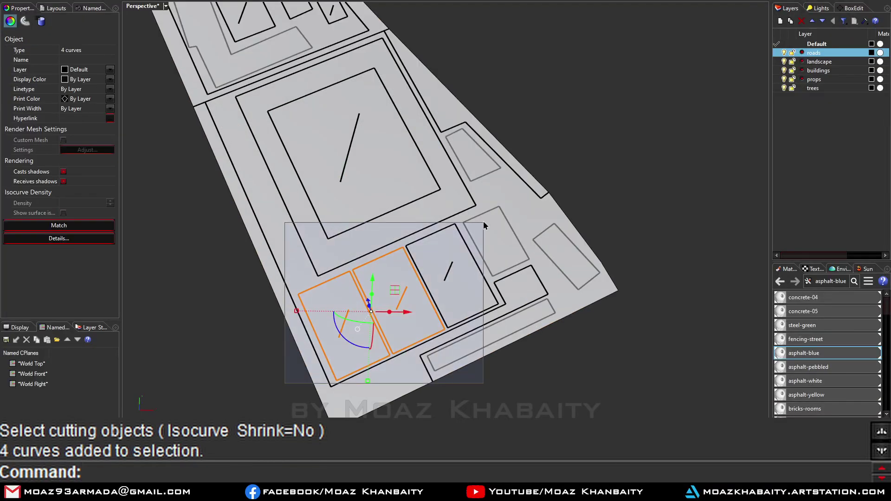
{"action": "left_click", "coordinate": [449, 183], "text": "shift"}
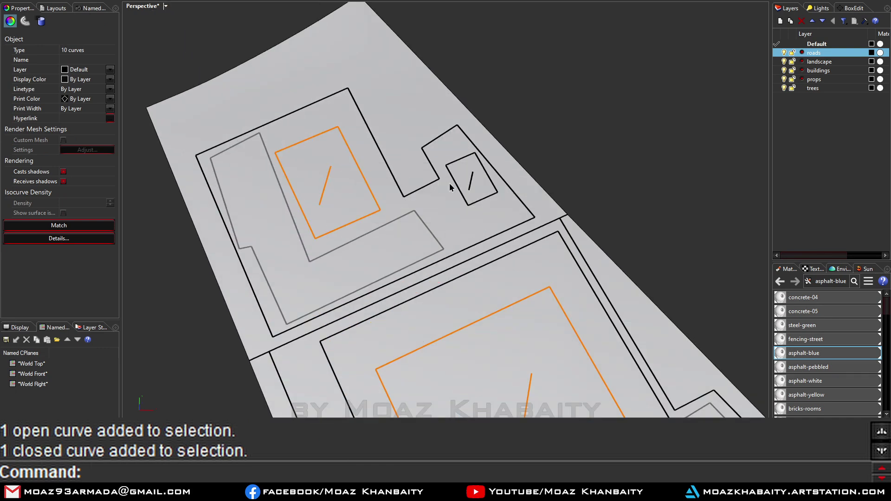
{"action": "scroll", "coordinate": [439, 193], "scroll_direction": "down", "scroll_amount": 5}
Group the outline curves, delete the road curves and reselect the split site surface.
{"action": "type", "text": "G"}
{"action": "key", "text": "Return"}
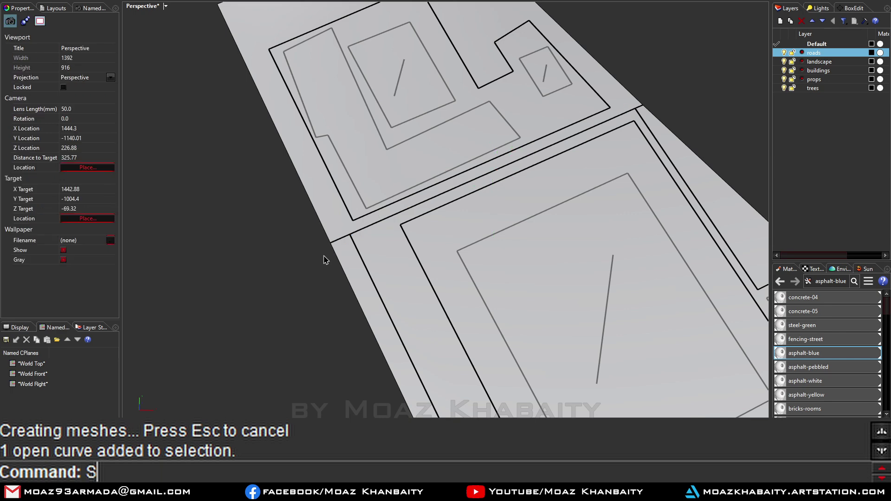
{"action": "key", "text": "Delete"}
{"action": "scroll", "coordinate": [398, 201], "scroll_direction": "up", "scroll_amount": 4}
{"action": "left_click", "coordinate": [373, 200]}
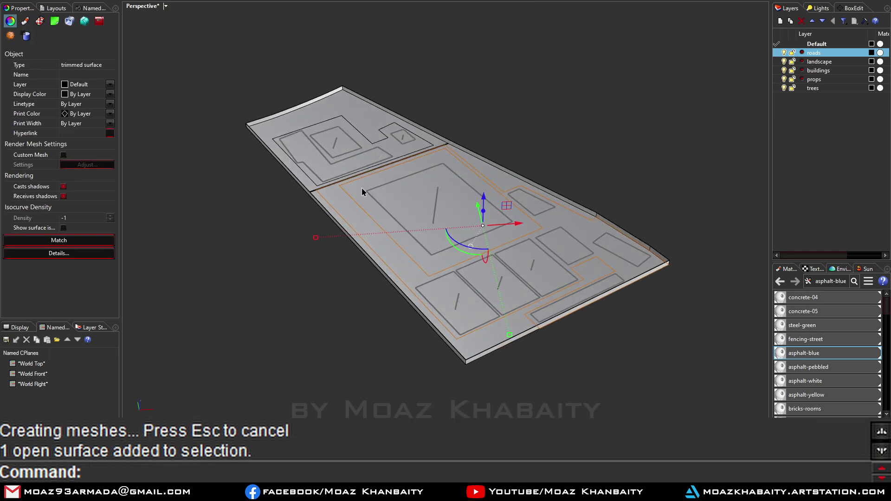
Offset the road strip into a solid wall and slab with OffsetSrf (OO).
{"action": "left_click", "coordinate": [353, 236]}
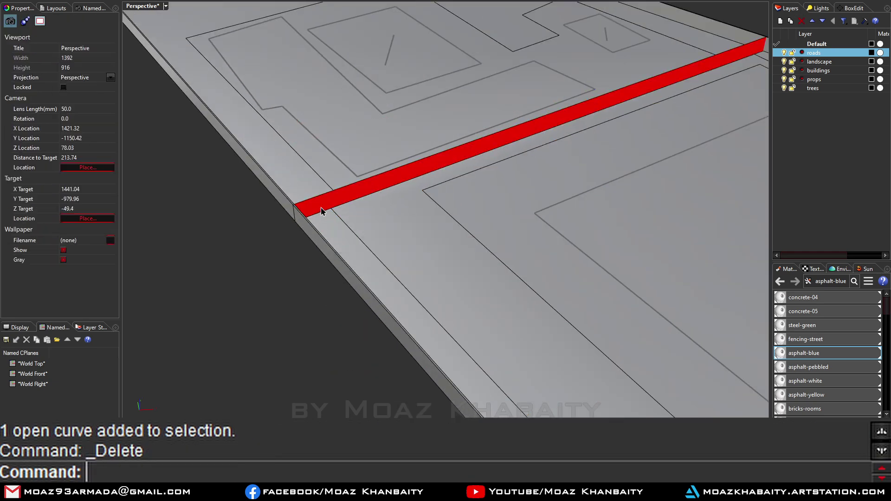
{"action": "type", "text": "OO"}
{"action": "key", "text": "Return"}
{"action": "key", "text": "Return"}
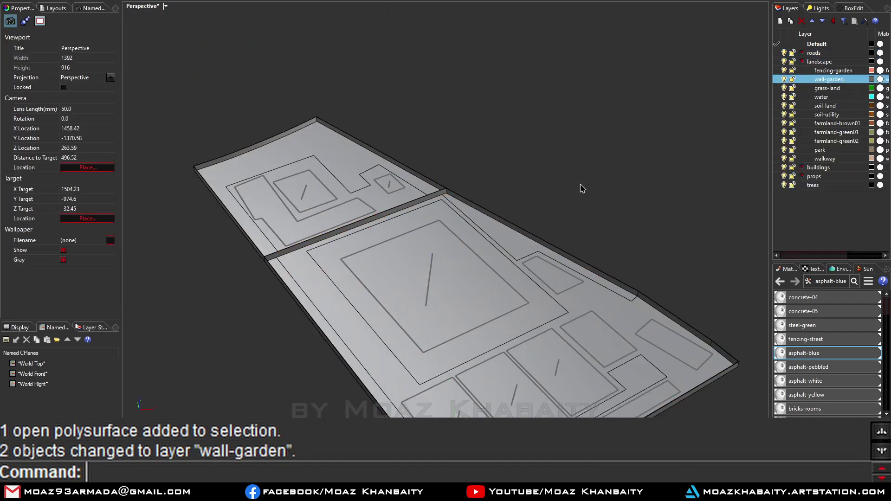
{"action": "left_click", "coordinate": [460, 196]}
{"action": "scroll", "coordinate": [520, 186], "scroll_direction": "down", "scroll_amount": 2}
{"action": "scroll", "coordinate": [328, 149], "scroll_direction": "up", "scroll_amount": 3}
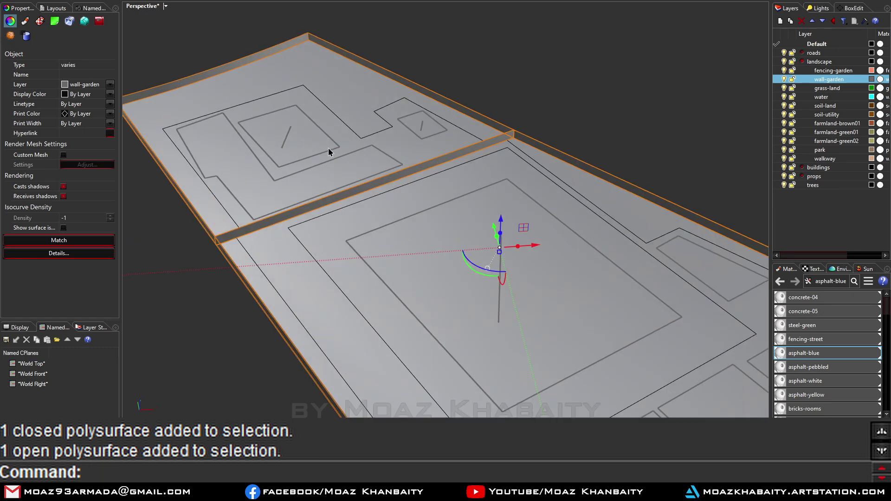
{"action": "scroll", "coordinate": [328, 149], "scroll_direction": "up", "scroll_amount": 2}
Move the two outer site surfaces onto the grass-land layer.
{"action": "key", "text": "Escape"}
{"action": "scroll", "coordinate": [342, 205], "scroll_direction": "down", "scroll_amount": 2}
{"action": "left_click", "coordinate": [354, 284]}
{"action": "left_click", "coordinate": [484, 293]}
{"action": "scroll", "coordinate": [484, 292], "scroll_direction": "down", "scroll_amount": 2}
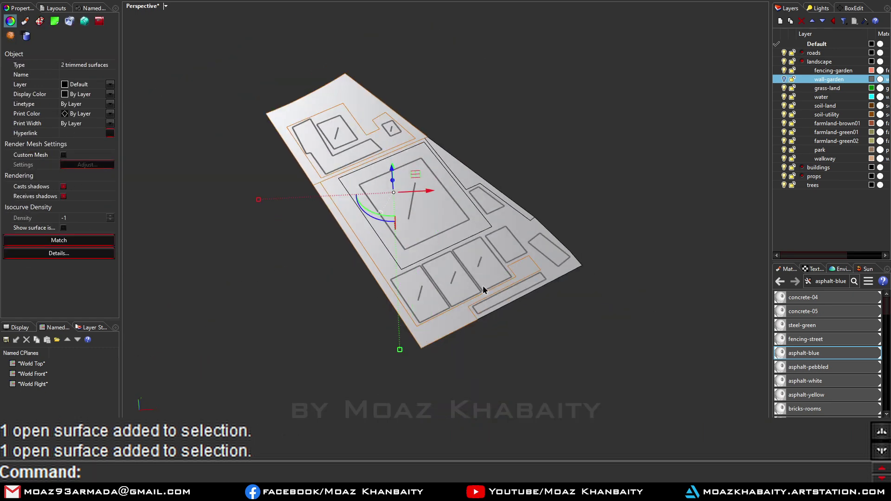
{"action": "scroll", "coordinate": [466, 171], "scroll_direction": "up", "scroll_amount": 2}
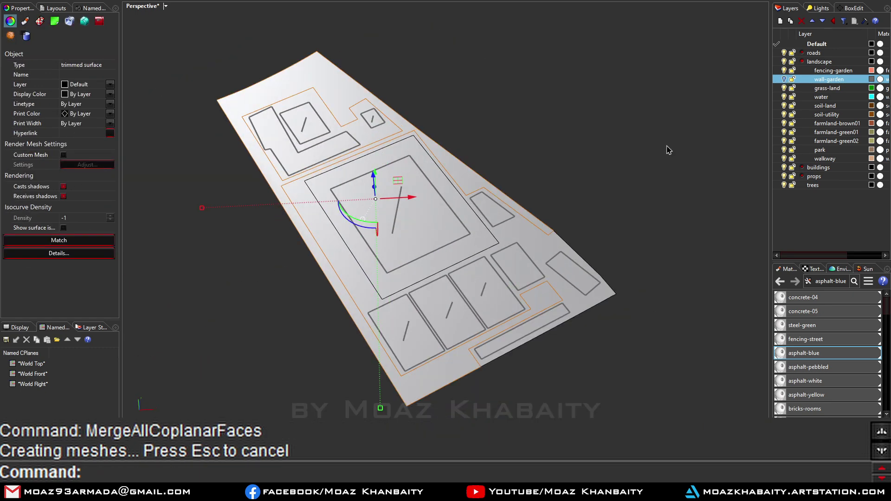
{"action": "right_click", "coordinate": [827, 88]}
{"action": "left_click", "coordinate": [824, 279]}
Move two site surfaces, including the large grey slab, onto the park layer.
{"action": "left_click", "coordinate": [321, 138]}
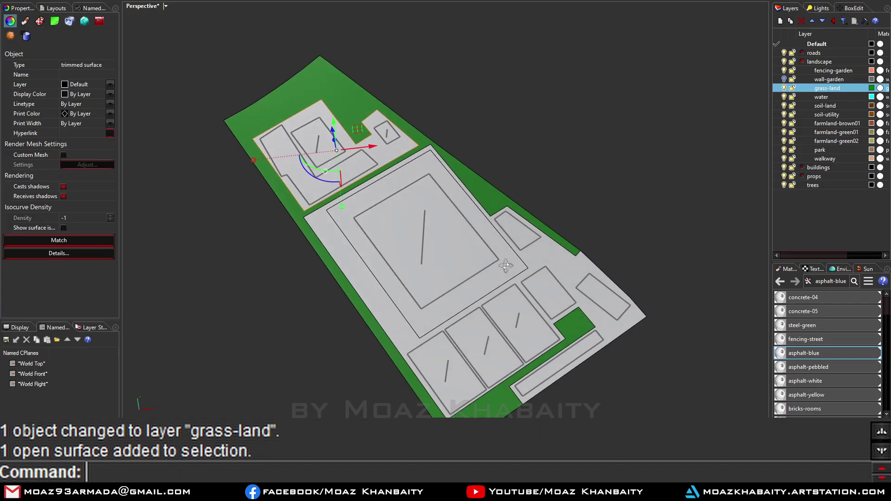
{"action": "left_click", "coordinate": [503, 338]}
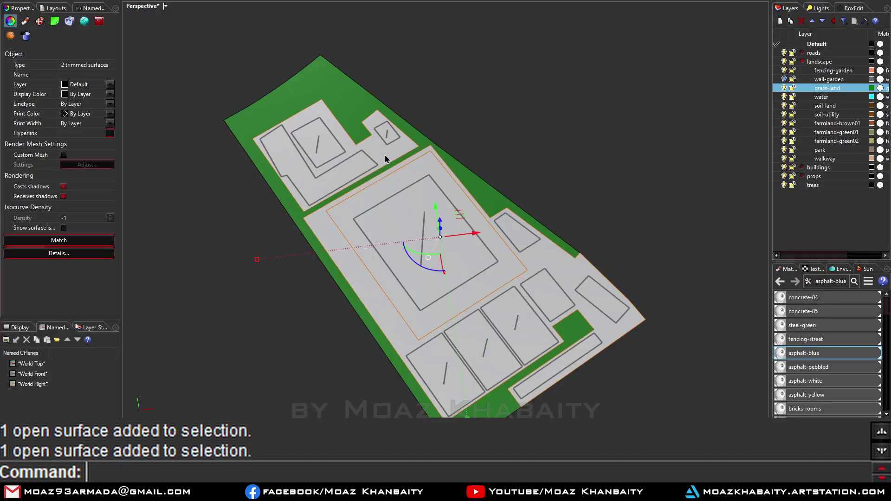
{"action": "right_click", "coordinate": [807, 150]}
{"action": "left_click", "coordinate": [821, 302]}
Put the central slab on the walkway layer.
{"action": "left_click", "coordinate": [490, 285]}
{"action": "right_click", "coordinate": [823, 158]}
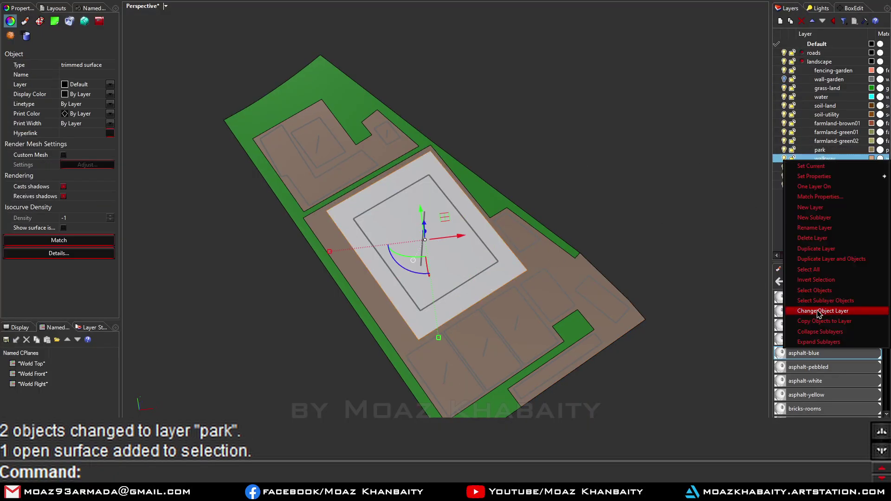
{"action": "left_click", "coordinate": [818, 311]}
Select all surfaces, then the grass-land surface, to check the layer colours.
{"action": "key", "text": "Escape"}
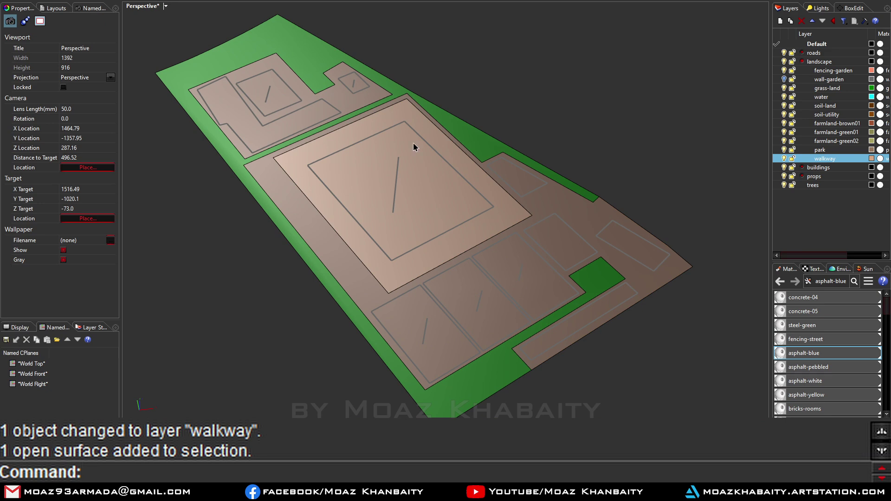
{"action": "key", "text": "ctrl+a"}
{"action": "key", "text": "Escape"}
{"action": "left_click", "coordinate": [469, 374]}
{"action": "key", "text": "Escape"}
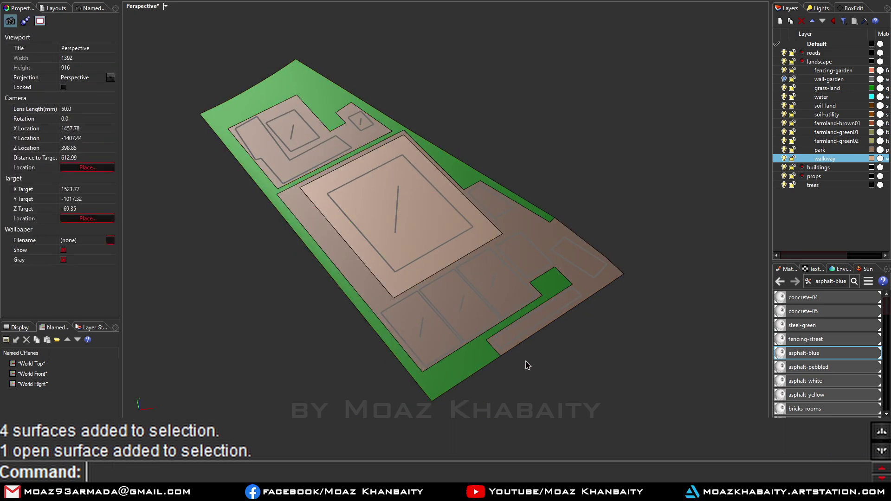
Save the site file and import the generic-L.3dm building modules into a full-size top view.
{"action": "key", "text": "alt+Tab"}
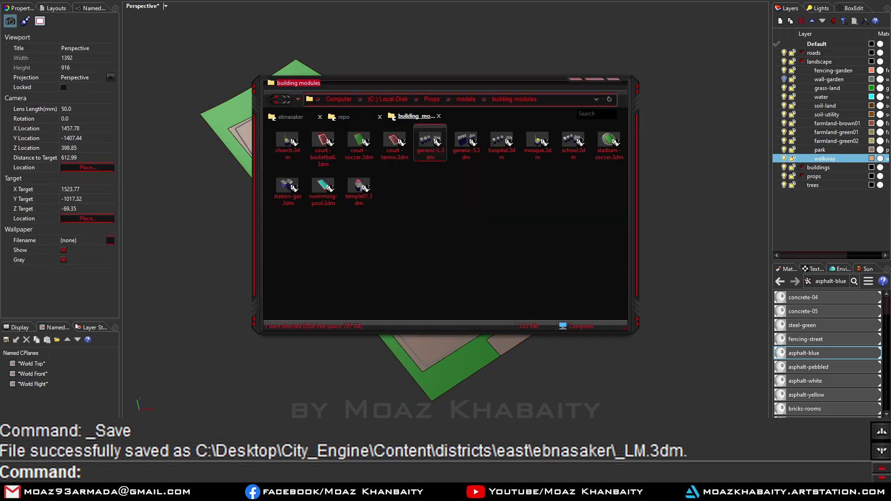
{"action": "left_click_drag", "start_coordinate": [271, 351], "coordinate": [371, 252]}
{"action": "key", "text": "Return"}
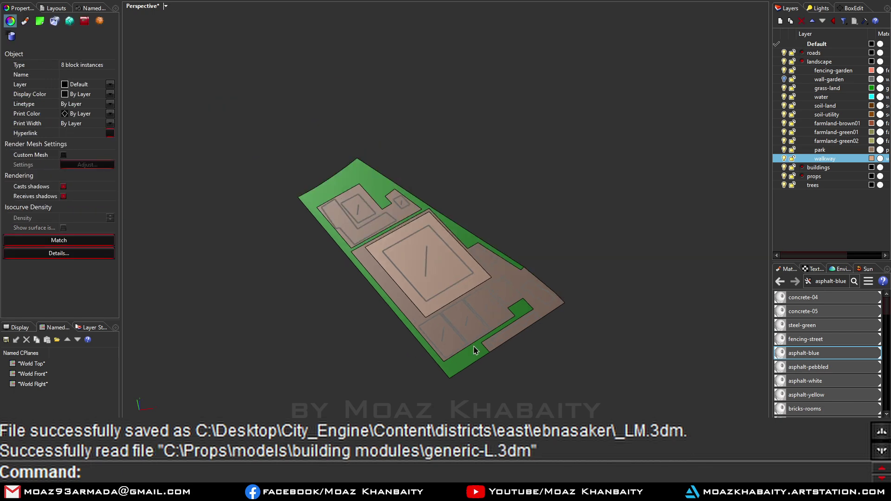
{"action": "key", "text": "ctrl+F1"}
{"action": "scroll", "coordinate": [407, 255], "scroll_direction": "up", "scroll_amount": 2}
{"action": "scroll", "coordinate": [452, 253], "scroll_direction": "up", "scroll_amount": 3}
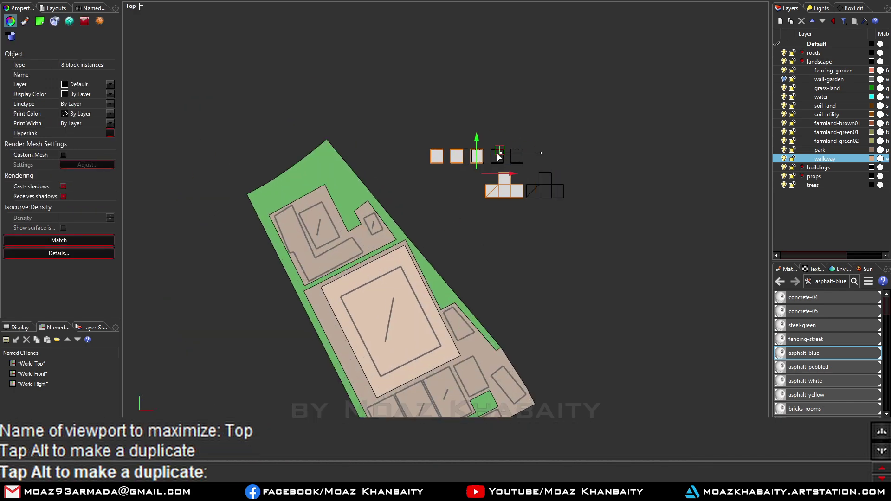
{"action": "scroll", "coordinate": [478, 149], "scroll_direction": "up", "scroll_amount": 2}
Reposition the imported blocks and set a corner block beside the lower block.
{"action": "left_click_drag", "start_coordinate": [443, 195], "coordinate": [501, 138]}
{"action": "scroll", "coordinate": [501, 137], "scroll_direction": "down", "scroll_amount": 2}
{"action": "scroll", "coordinate": [534, 129], "scroll_direction": "down", "scroll_amount": 2}
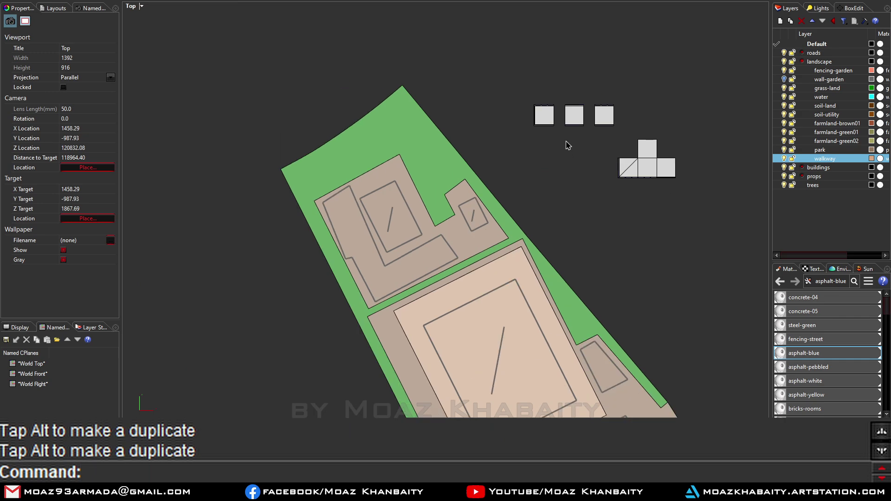
{"action": "left_click", "coordinate": [541, 116]}
{"action": "scroll", "coordinate": [559, 126], "scroll_direction": "up", "scroll_amount": 2}
{"action": "left_click_drag", "start_coordinate": [584, 100], "coordinate": [514, 171]}
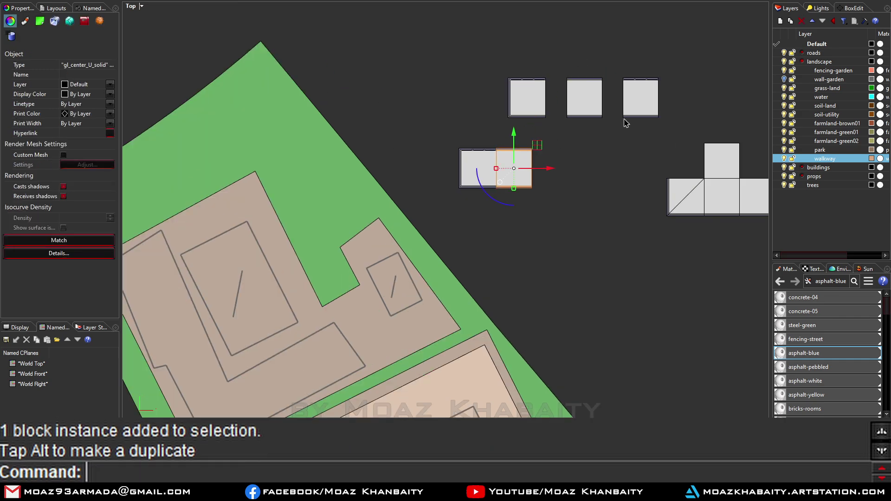
{"action": "left_click_drag", "start_coordinate": [583, 147], "coordinate": [582, 147]}
{"action": "scroll", "coordinate": [534, 185], "scroll_direction": "down", "scroll_amount": 3}
{"action": "scroll", "coordinate": [570, 180], "scroll_direction": "up", "scroll_amount": 3}
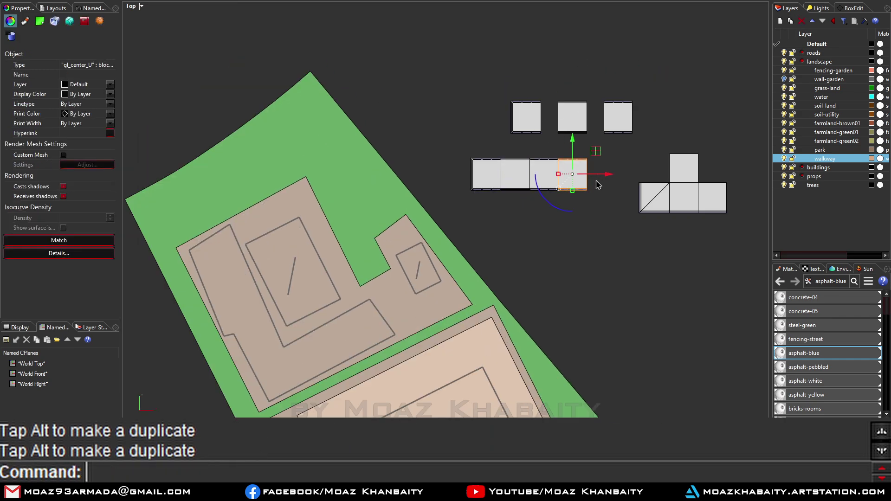
{"action": "scroll", "coordinate": [603, 194], "scroll_direction": "up", "scroll_amount": 2}
{"action": "scroll", "coordinate": [603, 200], "scroll_direction": "up", "scroll_amount": 3}
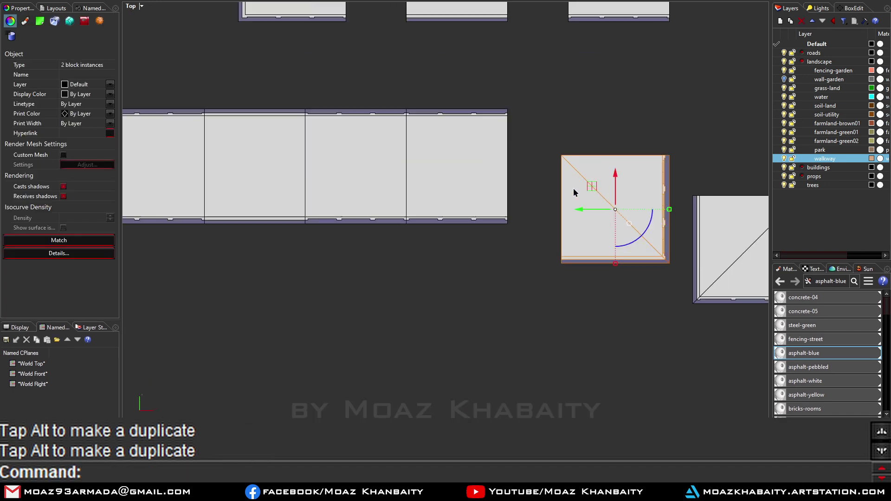
Move the block by its corner so it snaps onto the end of the row.
{"action": "type", "text": "m"}
{"action": "key", "text": "Return"}
{"action": "left_click", "coordinate": [553, 223]}
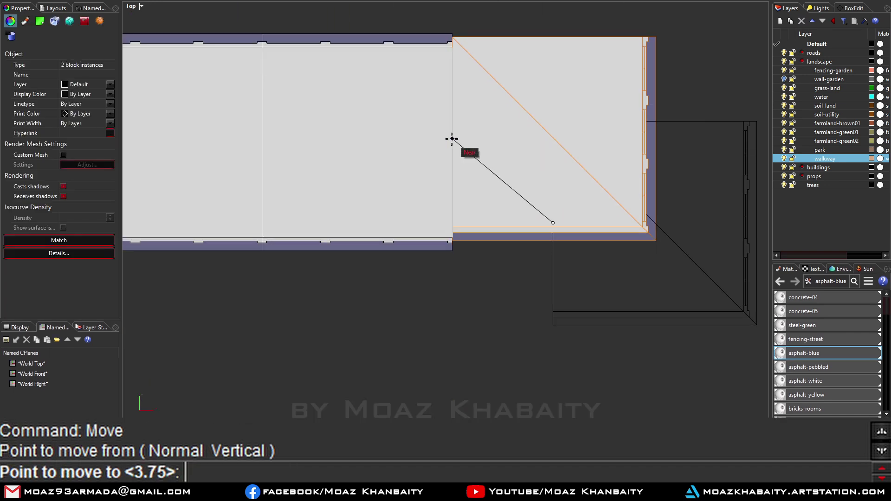
{"action": "key", "text": "Escape"}
{"action": "type", "text": "m"}
{"action": "key", "text": "Return"}
{"action": "left_click", "coordinate": [552, 324]}
{"action": "left_click", "coordinate": [452, 251]}
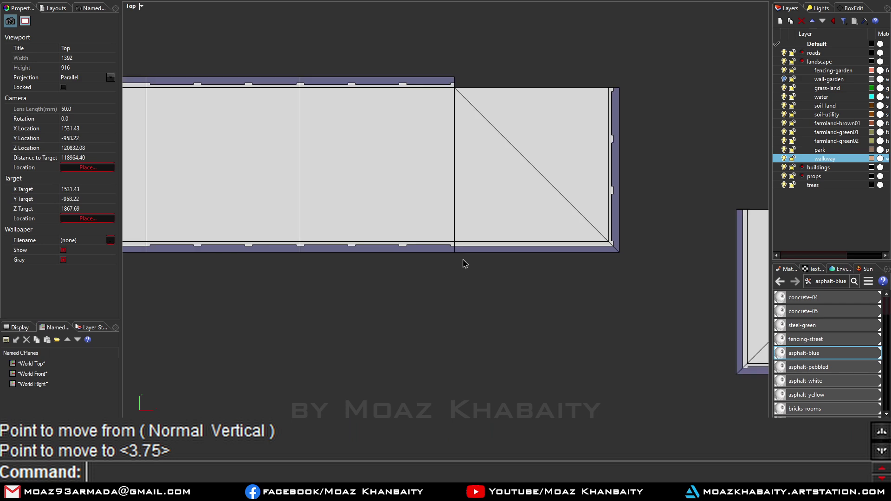
{"action": "scroll", "coordinate": [464, 259], "scroll_direction": "down", "scroll_amount": 5}
{"action": "scroll", "coordinate": [617, 219], "scroll_direction": "up", "scroll_amount": 3}
Mirror the four row blocks across a diagonal plane to form the L's second leg.
{"action": "key", "text": "Escape"}
{"action": "scroll", "coordinate": [603, 216], "scroll_direction": "down", "scroll_amount": 4}
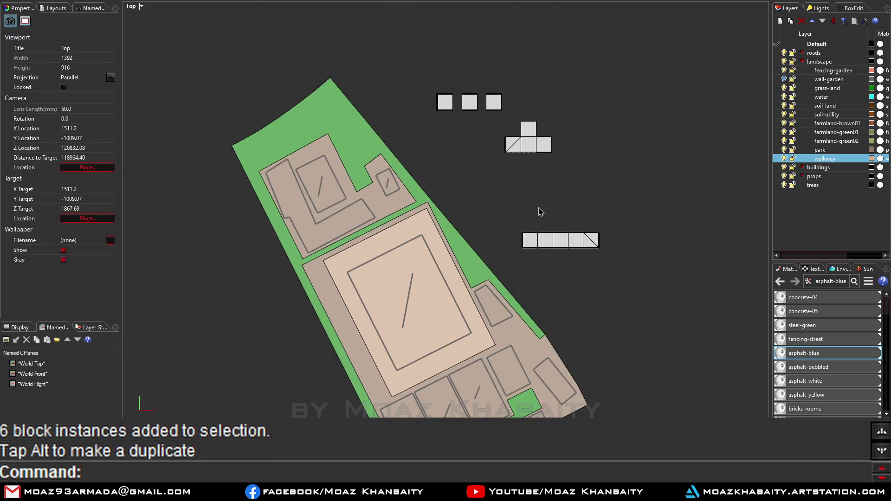
{"action": "scroll", "coordinate": [537, 209], "scroll_direction": "up", "scroll_amount": 4}
{"action": "left_click_drag", "start_coordinate": [586, 220], "coordinate": [508, 272]}
{"action": "scroll", "coordinate": [523, 254], "scroll_direction": "down", "scroll_amount": 4}
{"action": "scroll", "coordinate": [536, 266], "scroll_direction": "up", "scroll_amount": 6}
{"action": "type", "text": "mi"}
{"action": "key", "text": "Return"}
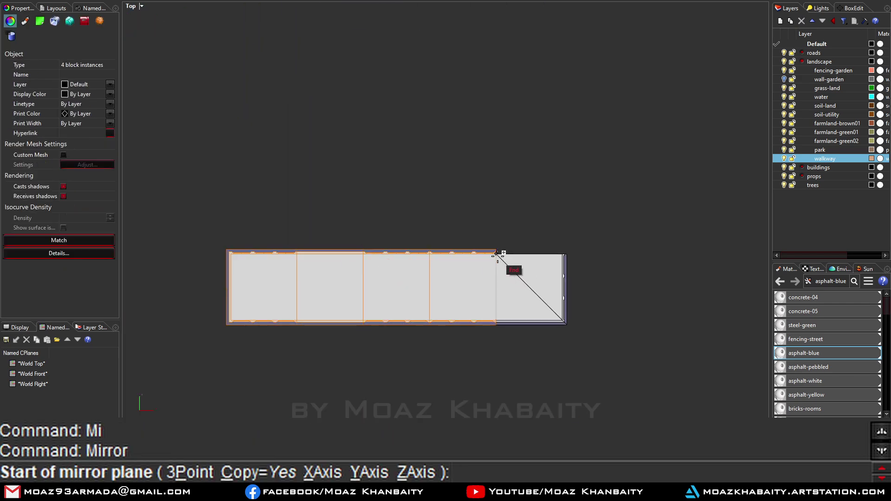
{"action": "left_click", "coordinate": [497, 254]}
{"action": "left_click", "coordinate": [563, 321]}
{"action": "scroll", "coordinate": [567, 263], "scroll_direction": "up", "scroll_amount": 3}
{"action": "scroll", "coordinate": [543, 236], "scroll_direction": "down", "scroll_amount": 5}
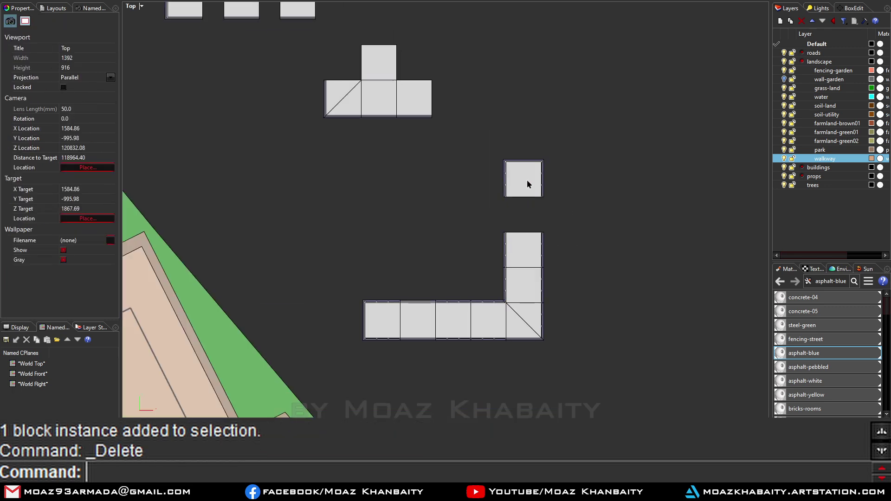
Adjust individual blocks to complete the L shape and nudge the building down-left.
{"action": "left_click_drag", "start_coordinate": [527, 184], "coordinate": [528, 221]}
{"action": "scroll", "coordinate": [453, 313], "scroll_direction": "up", "scroll_amount": 4}
{"action": "key", "text": "Escape"}
{"action": "left_click", "coordinate": [440, 327]}
{"action": "key", "text": "Delete"}
{"action": "left_click_drag", "start_coordinate": [413, 249], "coordinate": [257, 352]}
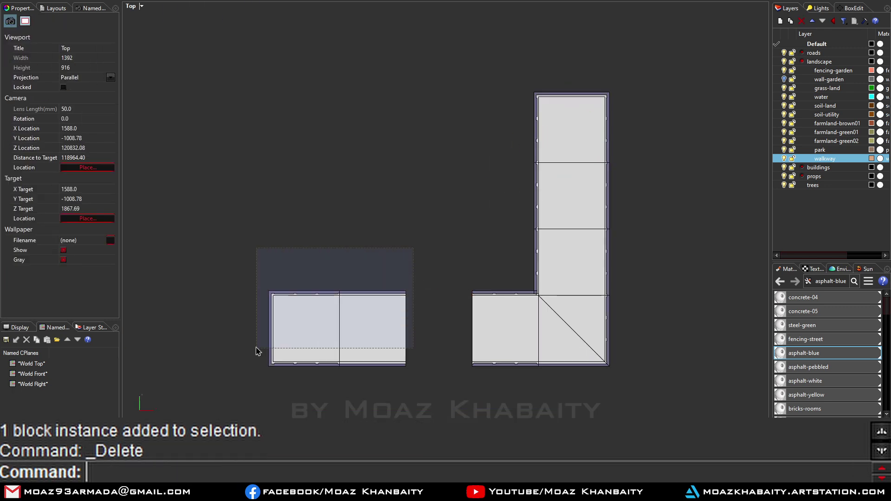
{"action": "left_click_drag", "start_coordinate": [371, 332], "coordinate": [430, 333]}
{"action": "key", "text": "ctrl+z"}
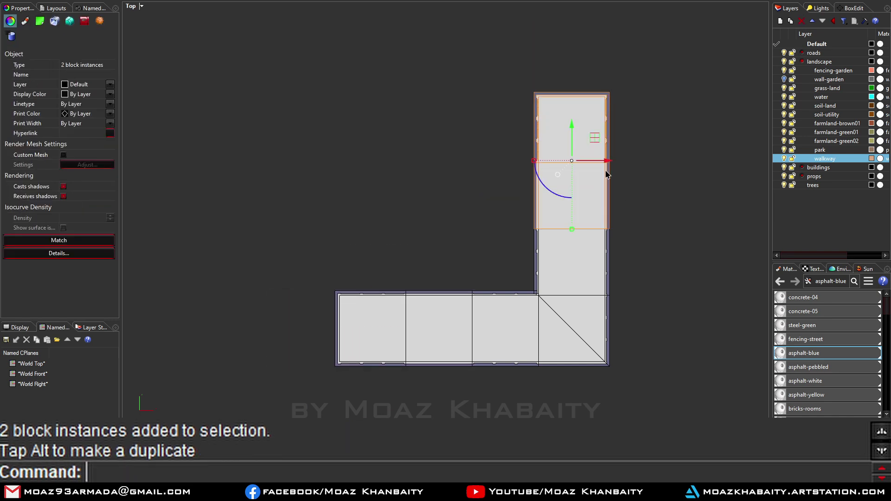
{"action": "left_click_drag", "start_coordinate": [283, 181], "coordinate": [281, 182]}
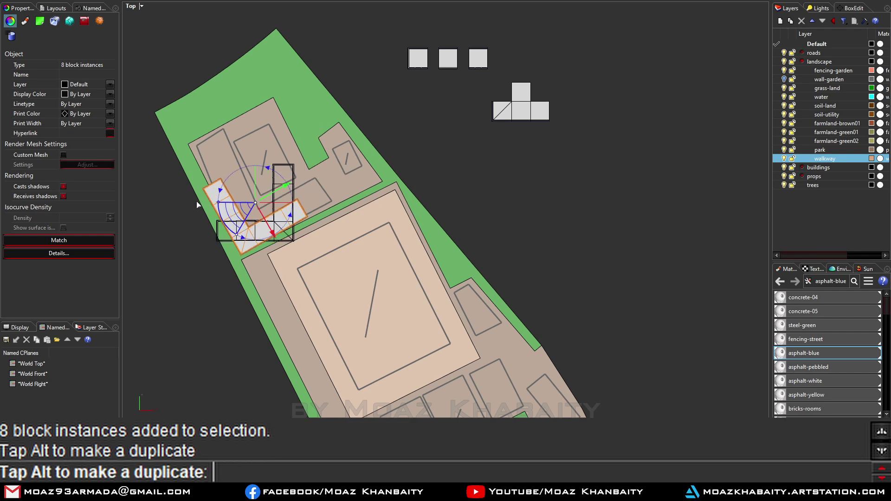
Place the L-shaped building on the upper-left plot, shifted slightly right.
{"action": "key", "text": "ctrl+z"}
{"action": "left_click_drag", "start_coordinate": [525, 228], "coordinate": [172, 175]}
{"action": "scroll", "coordinate": [232, 185], "scroll_direction": "up", "scroll_amount": 2}
{"action": "left_click_drag", "start_coordinate": [257, 165], "coordinate": [305, 163]}
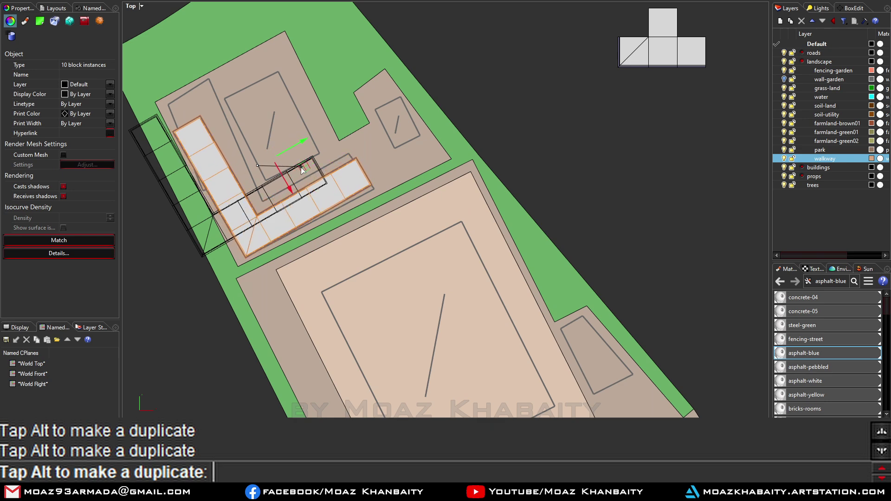
{"action": "scroll", "coordinate": [306, 183], "scroll_direction": "down", "scroll_amount": 5}
{"action": "left_click", "coordinate": [444, 181]}
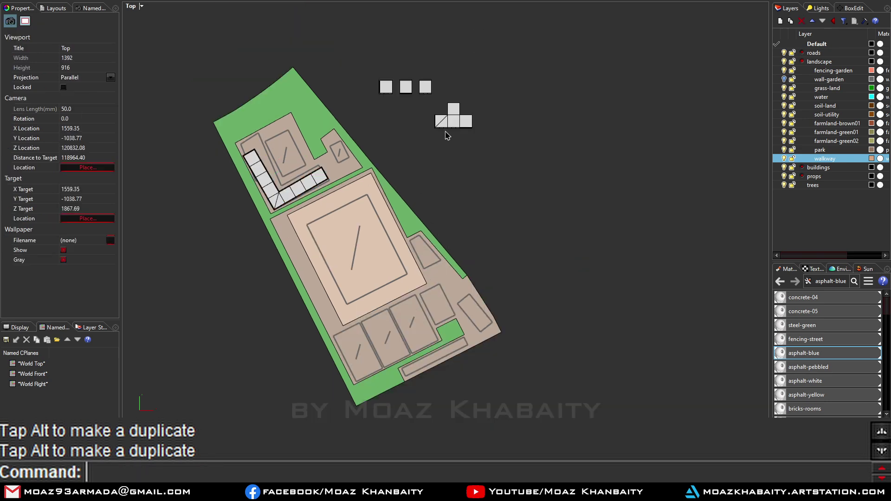
Mirror a copy of the three remaining module blocks.
{"action": "left_click_drag", "start_coordinate": [445, 135], "coordinate": [429, 100]}
{"action": "scroll", "coordinate": [446, 135], "scroll_direction": "up", "scroll_amount": 5}
{"action": "scroll", "coordinate": [464, 260], "scroll_direction": "up", "scroll_amount": 5}
{"action": "type", "text": "Mirror"}
{"action": "key", "text": "Return"}
{"action": "left_click", "coordinate": [468, 236]}
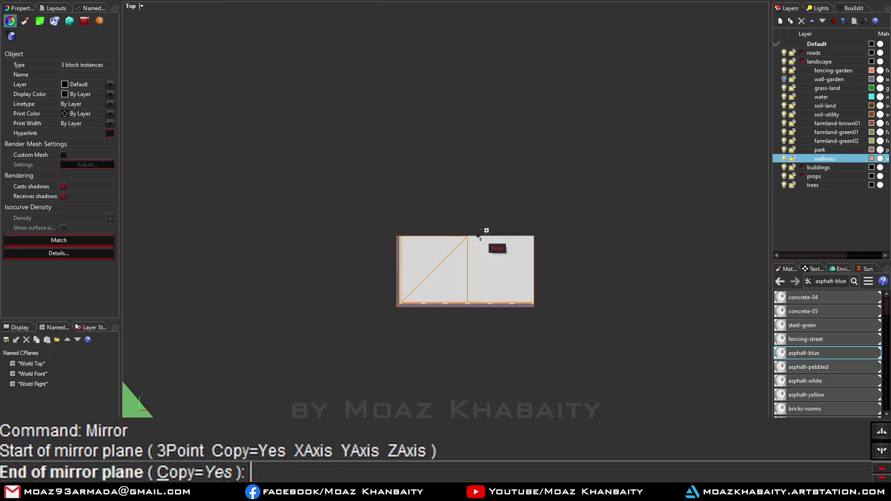
{"action": "left_click", "coordinate": [486, 230]}
{"action": "scroll", "coordinate": [527, 199], "scroll_direction": "down", "scroll_amount": 5}
{"action": "scroll", "coordinate": [464, 334], "scroll_direction": "up", "scroll_amount": 5}
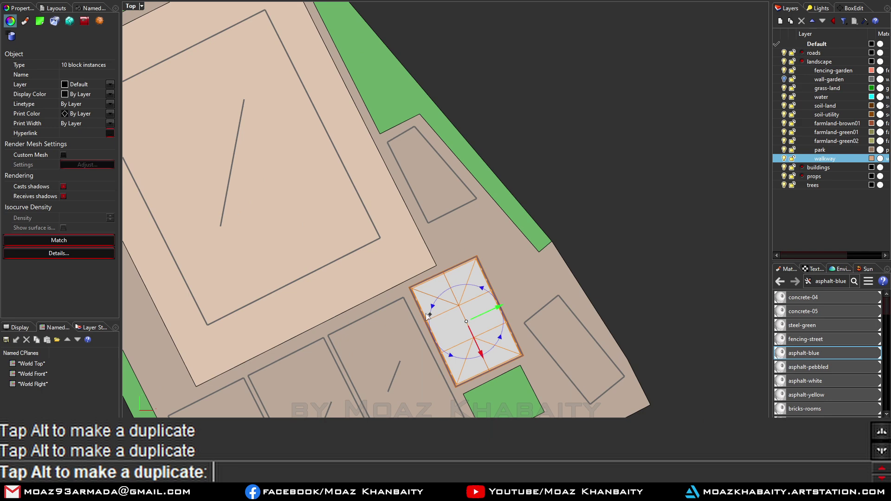
Drag the block building onto its site outline and move one module block beside the others.
{"action": "left_click_drag", "start_coordinate": [471, 334], "coordinate": [526, 245]}
{"action": "scroll", "coordinate": [482, 260], "scroll_direction": "down", "scroll_amount": 5}
{"action": "scroll", "coordinate": [481, 195], "scroll_direction": "down", "scroll_amount": 3}
{"action": "scroll", "coordinate": [464, 183], "scroll_direction": "up", "scroll_amount": 4}
{"action": "scroll", "coordinate": [417, 140], "scroll_direction": "up", "scroll_amount": 4}
{"action": "left_click", "coordinate": [405, 120]}
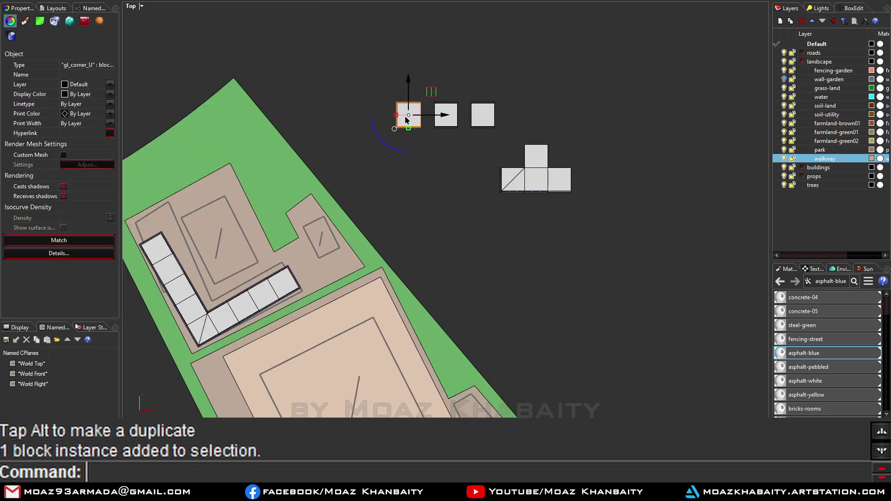
{"action": "scroll", "coordinate": [405, 119], "scroll_direction": "up", "scroll_amount": 4}
{"action": "left_click_drag", "start_coordinate": [403, 119], "coordinate": [421, 240]}
Mirror the module and drop the three-module block onto its outline by the courtyard.
{"action": "type", "text": "Mi"}
{"action": "key", "text": "Return"}
{"action": "scroll", "coordinate": [457, 207], "scroll_direction": "up", "scroll_amount": 3}
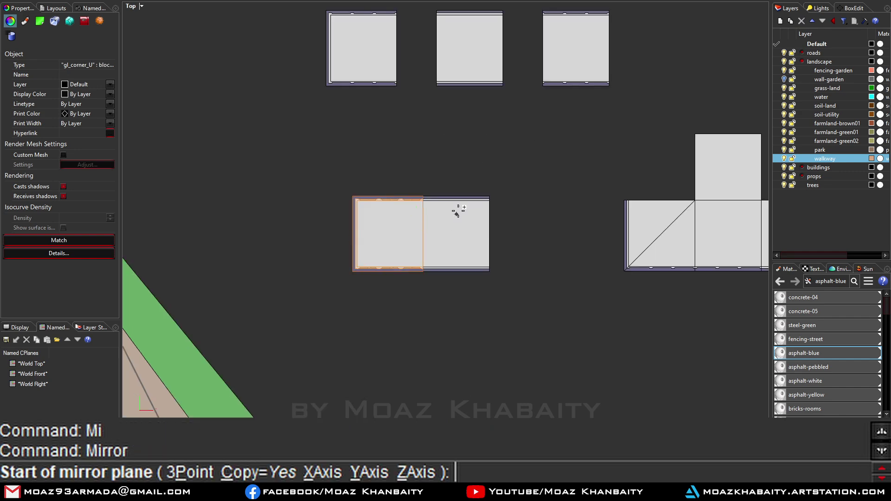
{"action": "left_click", "coordinate": [457, 207]}
{"action": "left_click", "coordinate": [495, 329]}
{"action": "scroll", "coordinate": [444, 173], "scroll_direction": "down", "scroll_amount": 5}
{"action": "left_click_drag", "start_coordinate": [444, 173], "coordinate": [429, 341]}
{"action": "scroll", "coordinate": [448, 241], "scroll_direction": "up", "scroll_amount": 6}
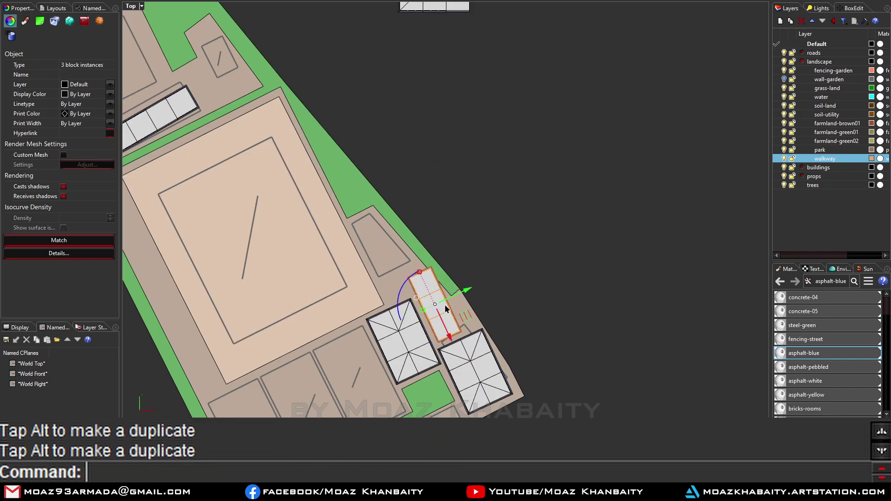
{"action": "left_click_drag", "start_coordinate": [406, 262], "coordinate": [464, 314]}
{"action": "scroll", "coordinate": [371, 196], "scroll_direction": "up", "scroll_amount": 3}
{"action": "scroll", "coordinate": [371, 196], "scroll_direction": "down", "scroll_amount": 6}
Group the placed blocks, then ungroup the L-shaped copy and delete its unneeded arm.
{"action": "type", "text": "g"}
{"action": "key", "text": "Return"}
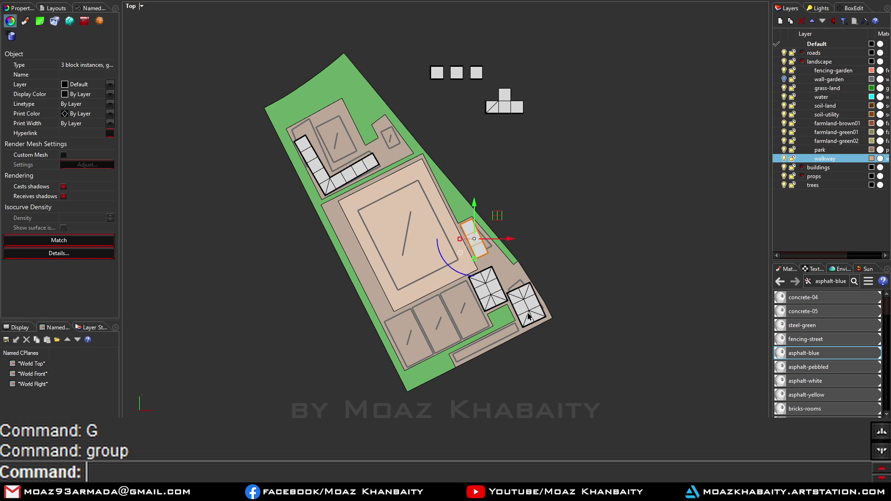
{"action": "left_click_drag", "start_coordinate": [281, 214], "coordinate": [352, 144]}
{"action": "left_click", "coordinate": [272, 273]}
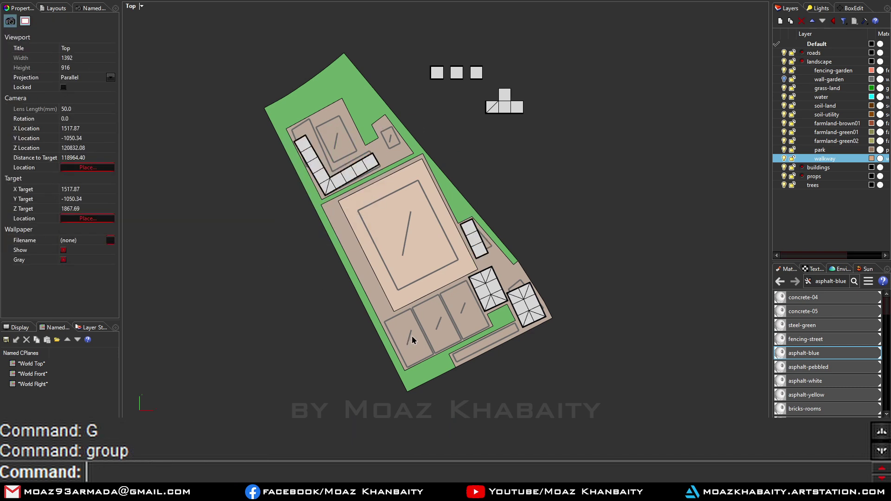
{"action": "left_click", "coordinate": [370, 164]}
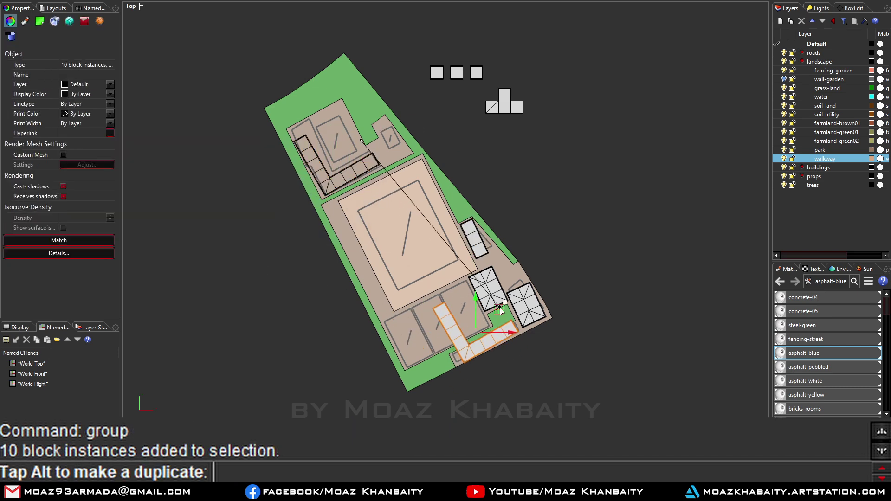
{"action": "type", "text": "G"}
{"action": "key", "text": "Return"}
{"action": "scroll", "coordinate": [648, 157], "scroll_direction": "up", "scroll_amount": 3}
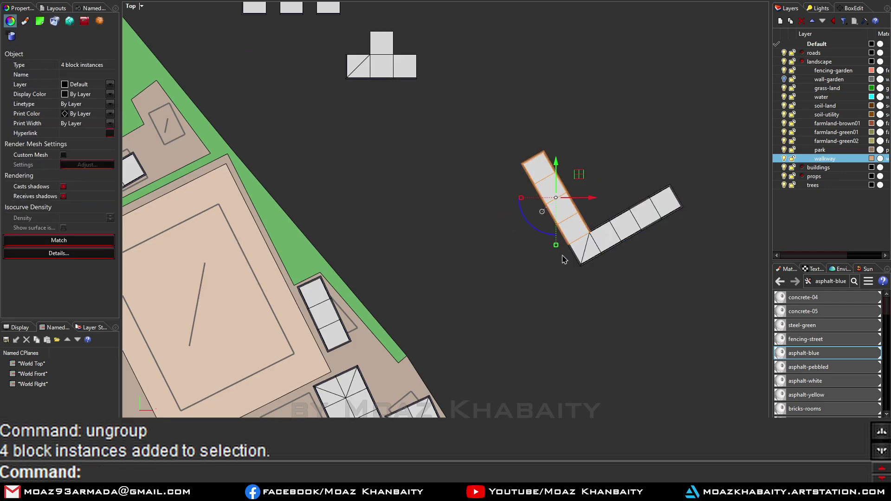
{"action": "key", "text": "Delete"}
{"action": "scroll", "coordinate": [391, 136], "scroll_direction": "up", "scroll_amount": 2}
Line the modules up in one row, slide it left, and mirror an end module.
{"action": "left_click_drag", "start_coordinate": [392, 136], "coordinate": [393, 139]}
{"action": "scroll", "coordinate": [424, 178], "scroll_direction": "up", "scroll_amount": 3}
{"action": "left_click", "coordinate": [461, 187]}
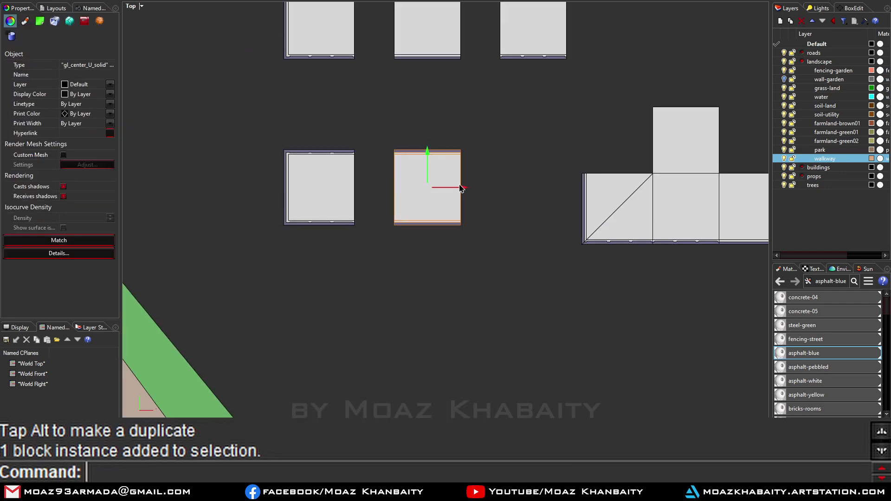
{"action": "right_click_drag", "start_coordinate": [466, 134], "coordinate": [459, 154]}
{"action": "left_click", "coordinate": [541, 20]}
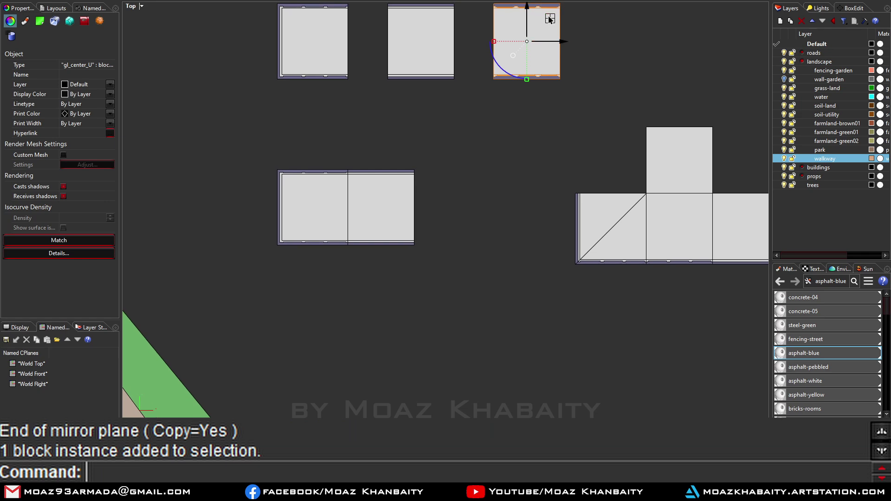
{"action": "mouse_move", "coordinate": [541, 20]}
{"action": "left_mouse_down"}
{"action": "mouse_move", "coordinate": [448, 183]}
{"action": "mouse_move", "coordinate": [543, 215]}
{"action": "left_mouse_up"}
{"action": "left_click_drag", "start_coordinate": [557, 259], "coordinate": [269, 186]}
{"action": "left_click_drag", "start_coordinate": [440, 207], "coordinate": [316, 207]}
{"action": "left_click", "coordinate": [214, 209]}
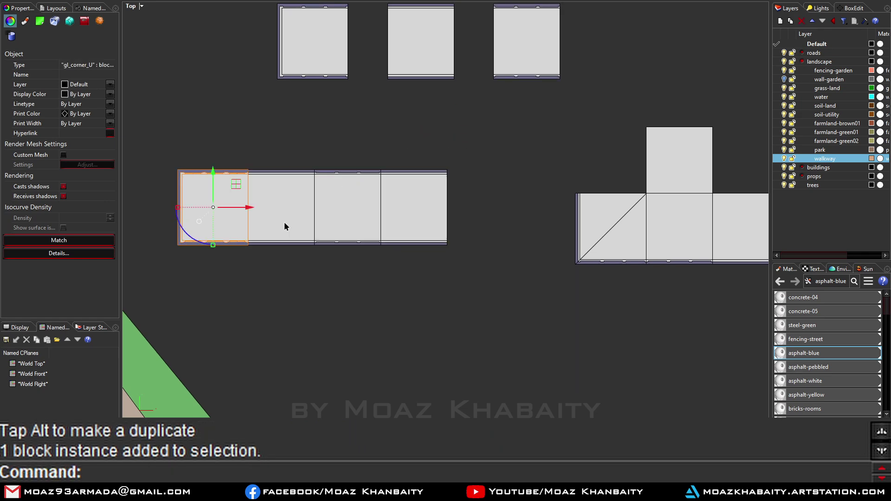
{"action": "left_click", "coordinate": [348, 208]}
With grid snap off, move and rotate the five-module row onto its lower plot outline.
{"action": "left_click", "coordinate": [352, 278]}
{"action": "scroll", "coordinate": [371, 119], "scroll_direction": "down", "scroll_amount": 10}
{"action": "scroll", "coordinate": [377, 304], "scroll_direction": "up", "scroll_amount": 5}
{"action": "left_click_drag", "start_coordinate": [377, 120], "coordinate": [386, 281]}
{"action": "scroll", "coordinate": [374, 334], "scroll_direction": "up", "scroll_amount": 3}
{"action": "key", "text": "F9"}
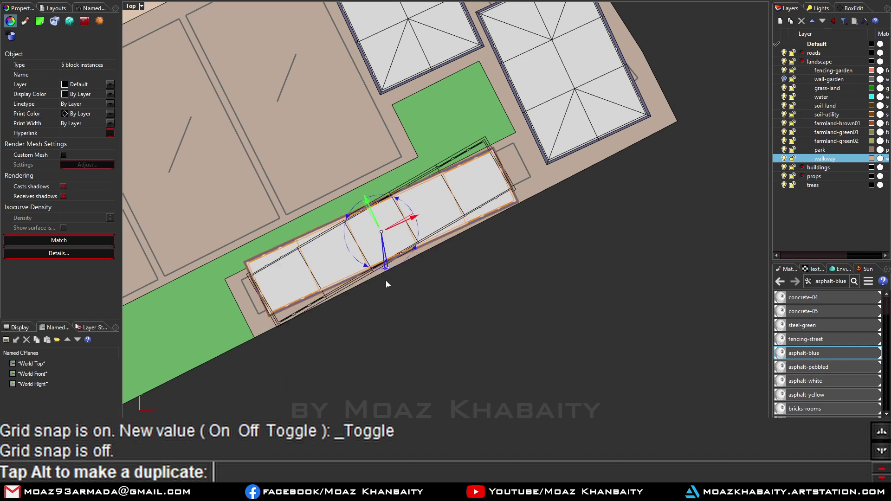
{"action": "scroll", "coordinate": [378, 279], "scroll_direction": "up", "scroll_amount": 5}
{"action": "left_click_drag", "start_coordinate": [388, 234], "coordinate": [379, 208]}
{"action": "mouse_move", "coordinate": [398, 137]}
{"action": "left_mouse_down"}
{"action": "mouse_move", "coordinate": [404, 147]}
{"action": "mouse_move", "coordinate": [368, 209]}
{"action": "left_mouse_up"}
{"action": "left_click_drag", "start_coordinate": [393, 180], "coordinate": [335, 404]}
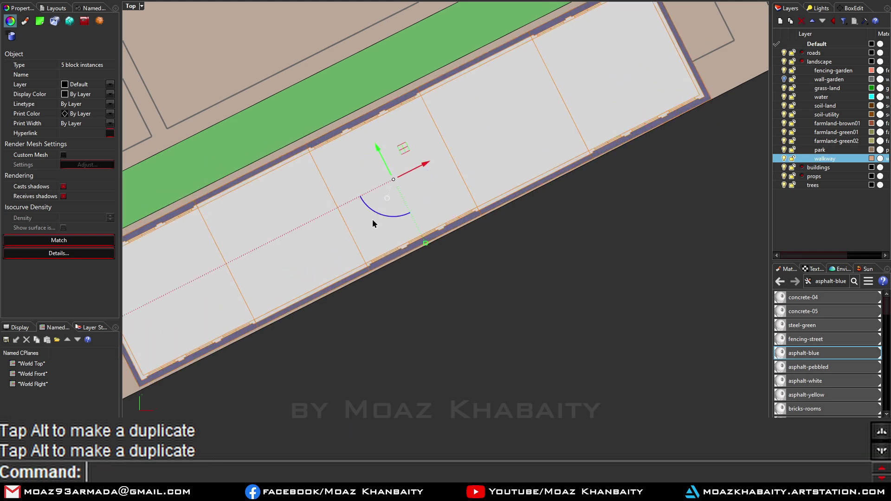
{"action": "left_click_drag", "start_coordinate": [372, 219], "coordinate": [344, 272]}
Delete the leftover modules above the site and save the file as _LM.3dm.
{"action": "scroll", "coordinate": [384, 234], "scroll_direction": "down", "scroll_amount": 3}
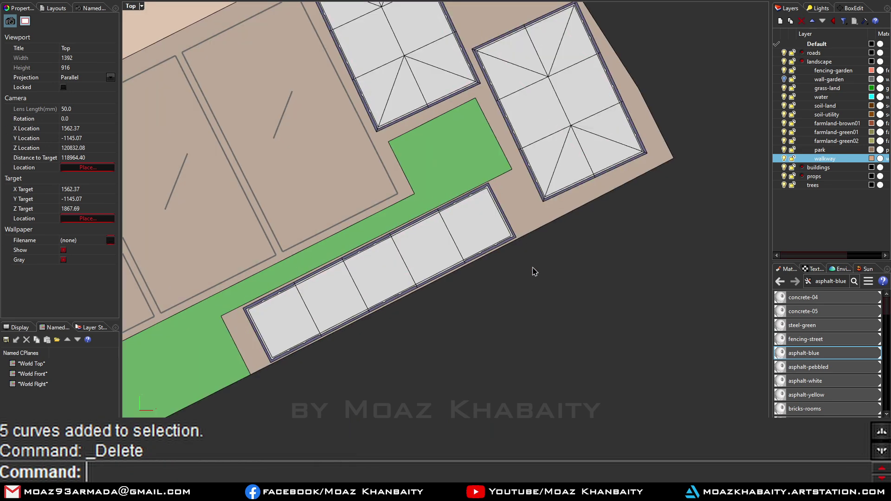
{"action": "scroll", "coordinate": [524, 232], "scroll_direction": "down", "scroll_amount": 5}
{"action": "left_click_drag", "start_coordinate": [497, 121], "coordinate": [427, 162]}
{"action": "key", "text": "Delete"}
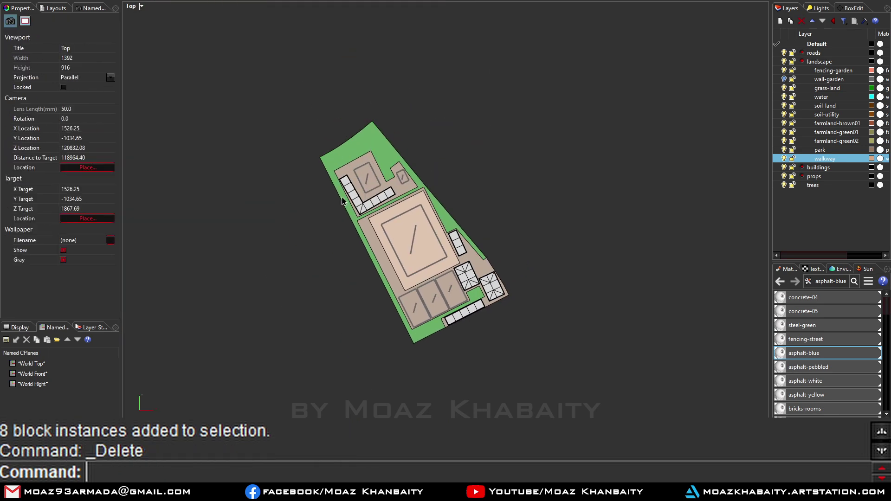
{"action": "scroll", "coordinate": [385, 251], "scroll_direction": "up", "scroll_amount": 3}
{"action": "key", "text": "ctrl+s"}
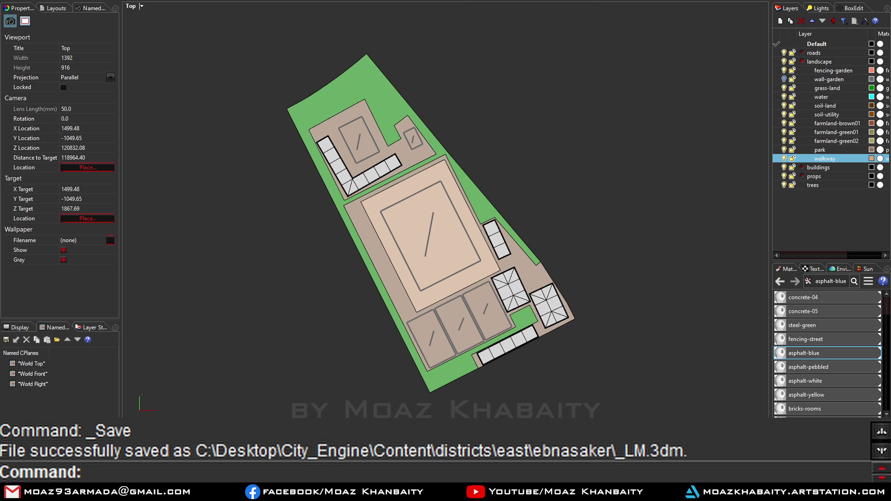
Import court - soccer.3dm beside the site and delete its stray points.
{"action": "key", "text": "alt+Tab"}
{"action": "left_click_drag", "start_coordinate": [357, 153], "coordinate": [288, 302]}
{"action": "left_click", "coordinate": [422, 221]}
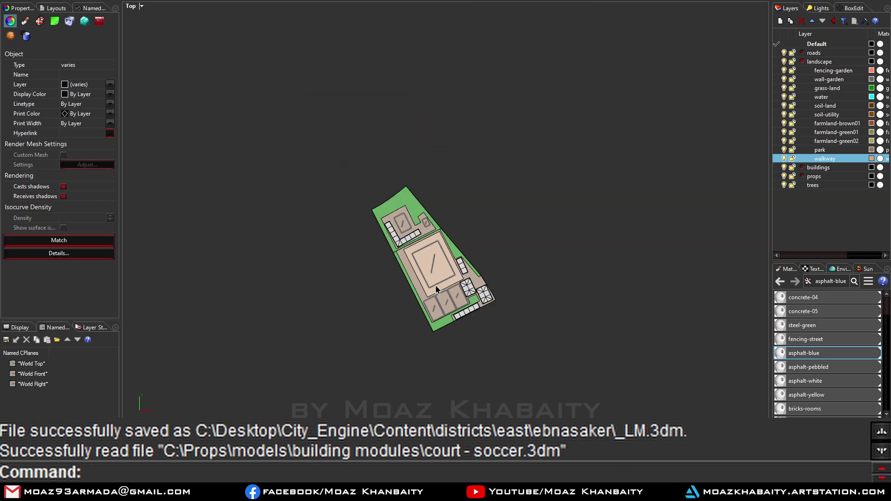
{"action": "left_click_drag", "start_coordinate": [480, 251], "coordinate": [516, 279]}
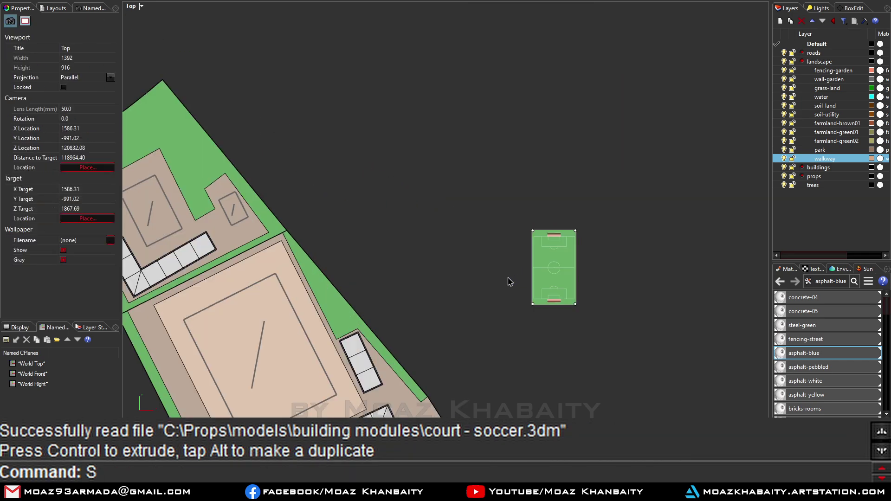
{"action": "key", "text": "Delete"}
{"action": "left_click", "coordinate": [573, 251]}
{"action": "scroll", "coordinate": [589, 233], "scroll_direction": "down", "scroll_amount": 3}
{"action": "scroll", "coordinate": [319, 219], "scroll_direction": "up", "scroll_amount": 5}
Move and rotate the soccer court to fit the northern courtyard.
{"action": "left_click_drag", "start_coordinate": [319, 222], "coordinate": [298, 275]}
{"action": "key", "text": "ctrl+z"}
{"action": "scroll", "coordinate": [319, 202], "scroll_direction": "down", "scroll_amount": 3}
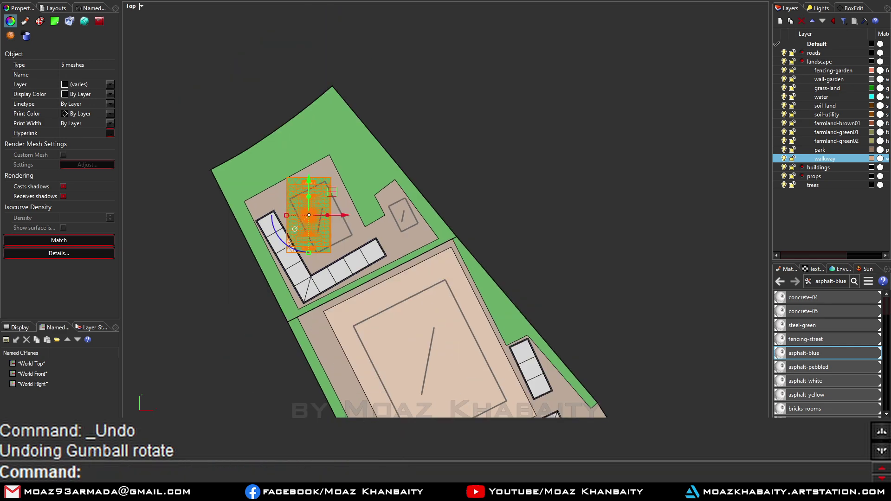
{"action": "key", "text": "ctrl+z"}
{"action": "scroll", "coordinate": [333, 341], "scroll_direction": "down", "scroll_amount": 5}
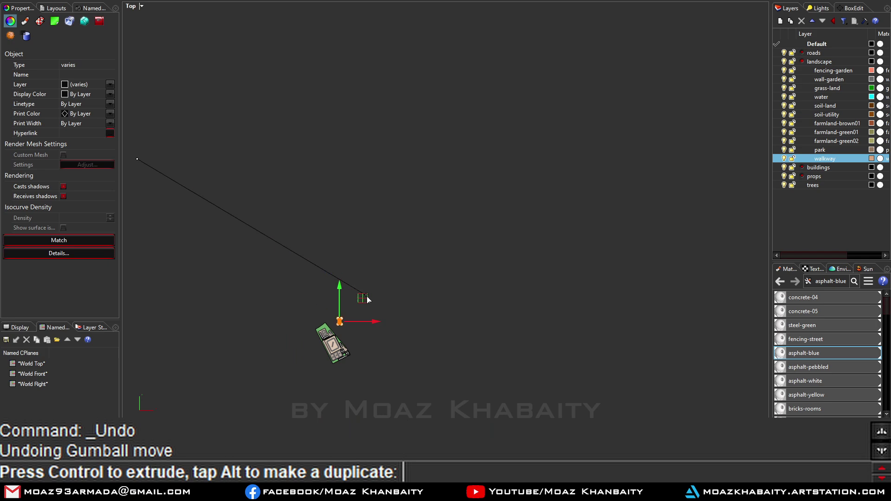
{"action": "left_click_drag", "start_coordinate": [367, 299], "coordinate": [434, 260]}
{"action": "scroll", "coordinate": [433, 260], "scroll_direction": "up", "scroll_amount": 5}
{"action": "left_click_drag", "start_coordinate": [483, 218], "coordinate": [468, 204]}
{"action": "scroll", "coordinate": [455, 241], "scroll_direction": "up", "scroll_amount": 5}
{"action": "left_click_drag", "start_coordinate": [352, 357], "coordinate": [352, 359]}
{"action": "left_click_drag", "start_coordinate": [370, 296], "coordinate": [329, 170]}
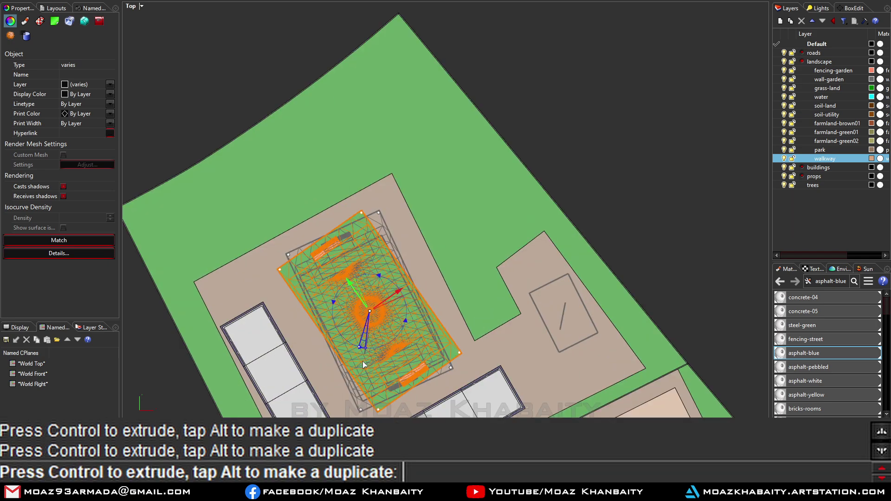
Place a soccer court in the central courtyard and Alt-copy a duplicate alongside it.
{"action": "scroll", "coordinate": [358, 312], "scroll_direction": "down", "scroll_amount": 3}
{"action": "scroll", "coordinate": [344, 232], "scroll_direction": "down", "scroll_amount": 3}
{"action": "scroll", "coordinate": [329, 170], "scroll_direction": "up", "scroll_amount": 2}
{"action": "scroll", "coordinate": [395, 299], "scroll_direction": "up", "scroll_amount": 5}
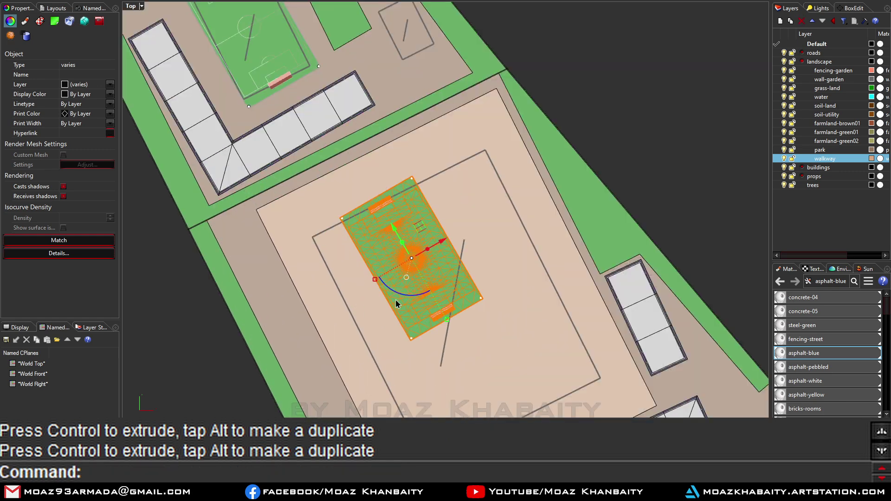
{"action": "left_click_drag", "start_coordinate": [395, 300], "coordinate": [304, 230]}
{"action": "mouse_move", "coordinate": [420, 279]}
{"action": "left_mouse_down"}
{"action": "mouse_move", "coordinate": [422, 254]}
{"action": "mouse_move", "coordinate": [462, 331]}
{"action": "left_mouse_up"}
{"action": "right_click_drag", "start_coordinate": [461, 332], "coordinate": [430, 219]}
{"action": "left_click_drag", "start_coordinate": [430, 219], "coordinate": [461, 311]}
Clear the selection and import court - basketball.3dm from the modules folder.
{"action": "scroll", "coordinate": [461, 297], "scroll_direction": "down", "scroll_amount": 3}
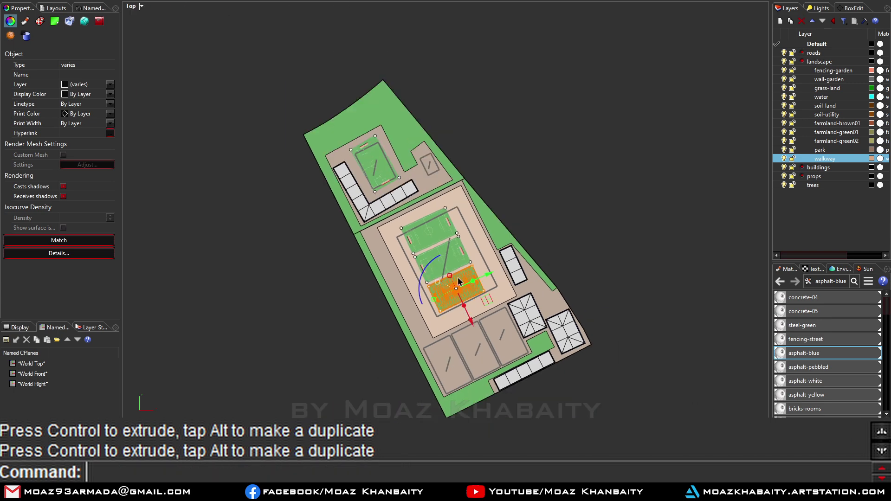
{"action": "scroll", "coordinate": [462, 288], "scroll_direction": "up", "scroll_amount": 3}
{"action": "left_click", "coordinate": [450, 269]}
{"action": "key", "text": "Escape"}
{"action": "scroll", "coordinate": [499, 304], "scroll_direction": "down", "scroll_amount": 5}
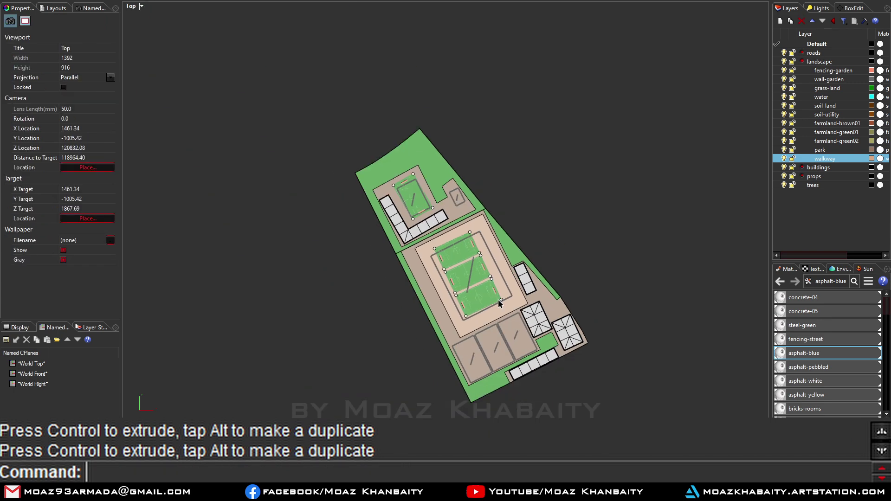
{"action": "key", "text": "alt+Tab"}
{"action": "left_click", "coordinate": [224, 268]}
{"action": "key", "text": "alt+Tab"}
{"action": "left_click_drag", "start_coordinate": [348, 144], "coordinate": [418, 218]}
Rotate and position the basketball court beside the northern pitch.
{"action": "left_click", "coordinate": [430, 219]}
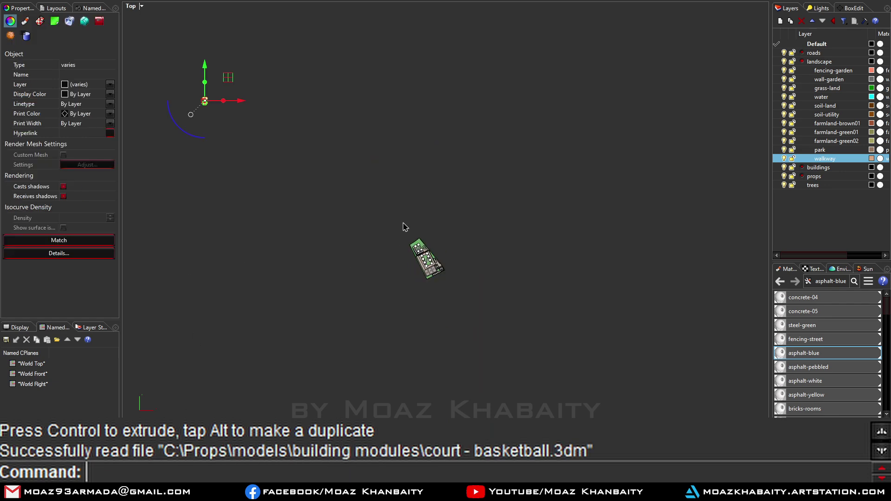
{"action": "scroll", "coordinate": [459, 199], "scroll_direction": "up", "scroll_amount": 5}
{"action": "mouse_move", "coordinate": [417, 265]}
{"action": "left_mouse_down"}
{"action": "mouse_move", "coordinate": [269, 294]}
{"action": "mouse_move", "coordinate": [269, 279]}
{"action": "left_mouse_up"}
{"action": "key", "text": "ctrl+F4"}
{"action": "scroll", "coordinate": [290, 256], "scroll_direction": "up", "scroll_amount": 5}
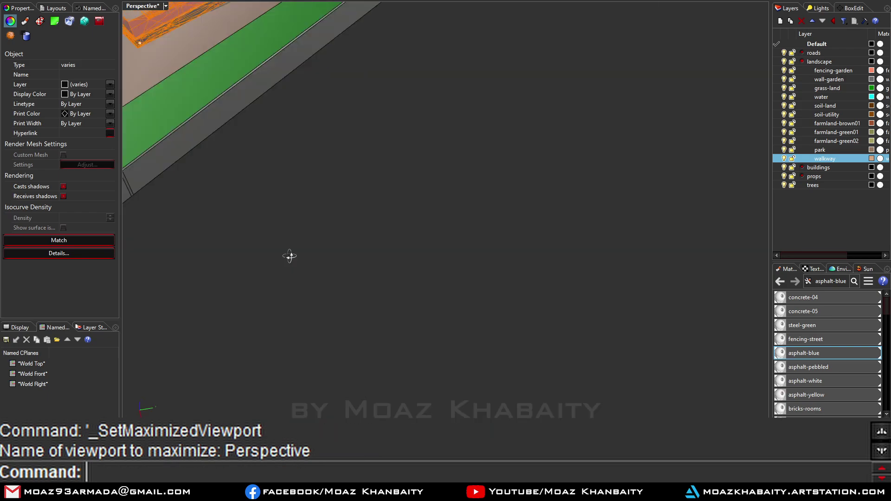
{"action": "scroll", "coordinate": [382, 151], "scroll_direction": "up", "scroll_amount": 3}
{"action": "scroll", "coordinate": [442, 262], "scroll_direction": "up", "scroll_amount": 3}
{"action": "left_click", "coordinate": [367, 269]}
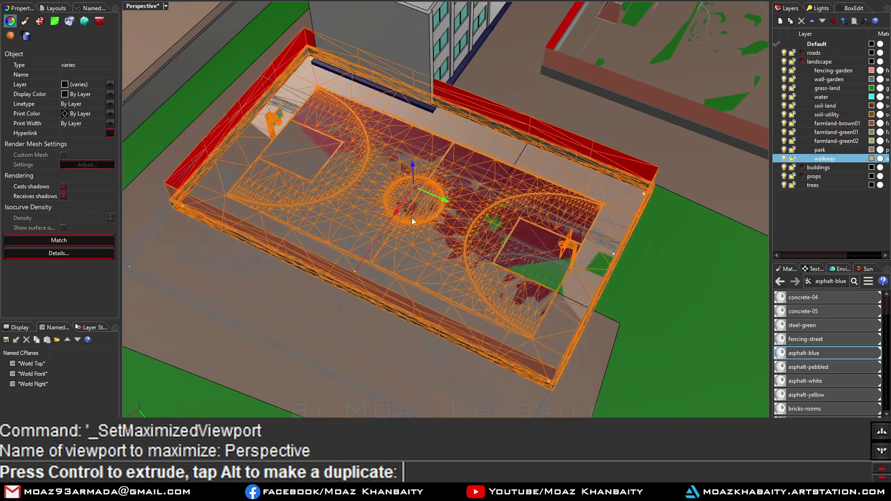
{"action": "scroll", "coordinate": [362, 287], "scroll_direction": "down", "scroll_amount": 3}
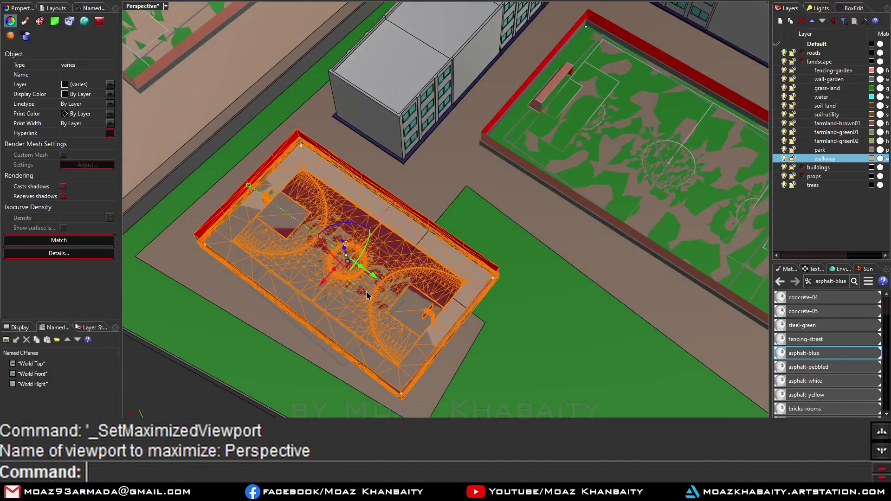
{"action": "key", "text": "ctrl+F1"}
{"action": "left_click_drag", "start_coordinate": [272, 230], "coordinate": [278, 218]}
Split the green surface along a cutting line and merge its coplanar faces.
{"action": "scroll", "coordinate": [337, 220], "scroll_direction": "up", "scroll_amount": 2}
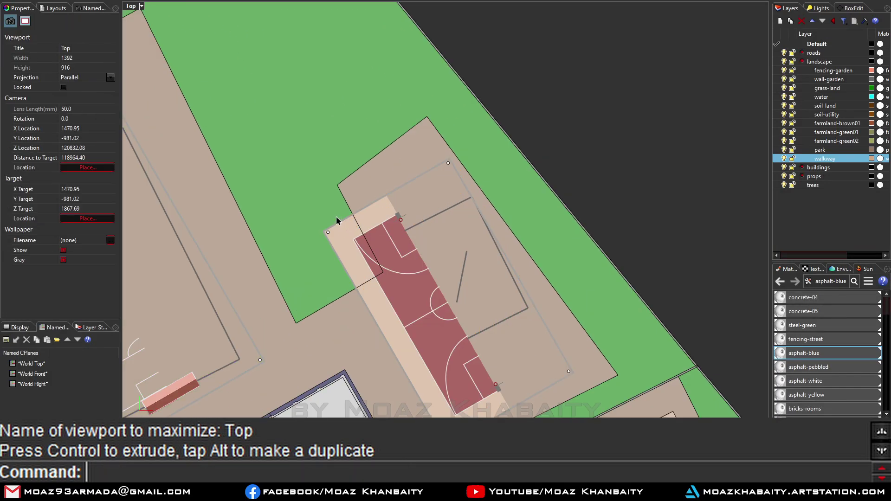
{"action": "left_click", "coordinate": [249, 223]}
{"action": "key", "text": "Return"}
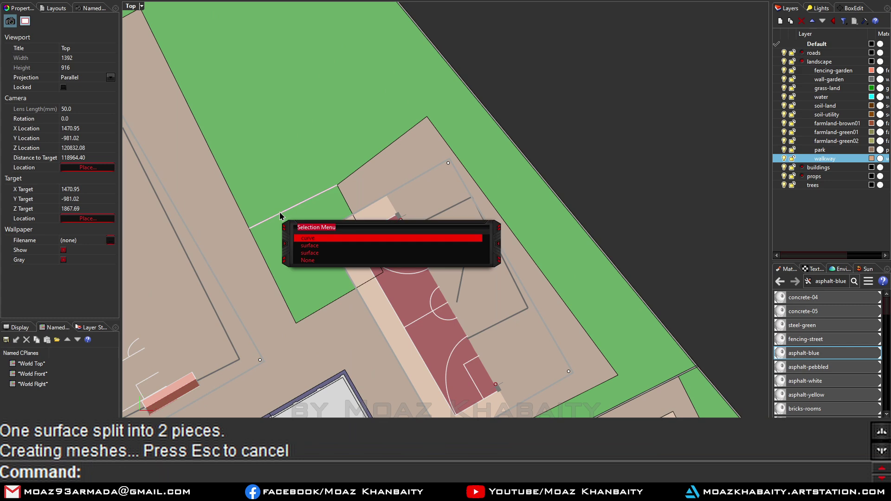
{"action": "key", "text": "Delete"}
{"action": "left_click", "coordinate": [298, 280]}
{"action": "type", "text": "M"}
{"action": "key", "text": "Return"}
{"action": "key", "text": "Escape"}
{"action": "scroll", "coordinate": [348, 307], "scroll_direction": "down", "scroll_amount": 5}
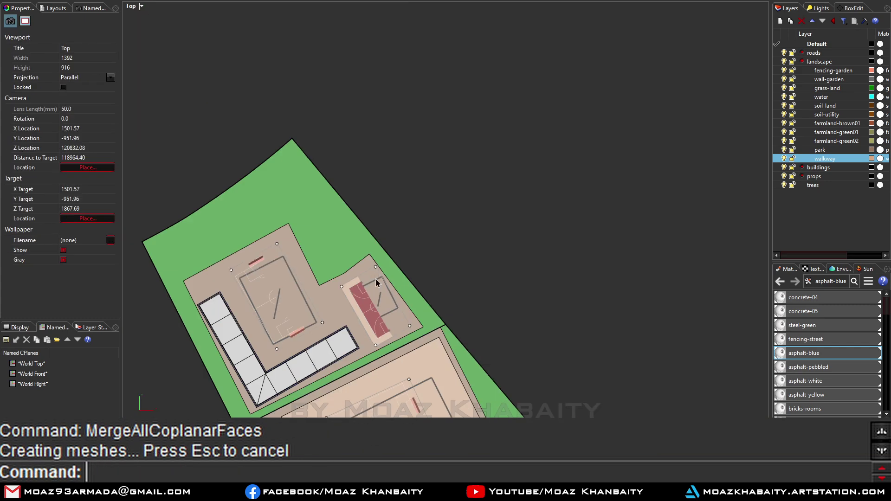
Unlock the 12 grouped court outline curves and delete them.
{"action": "key", "text": "ctrl+shift+l"}
{"action": "left_click", "coordinate": [343, 308]}
{"action": "left_click", "coordinate": [353, 348]}
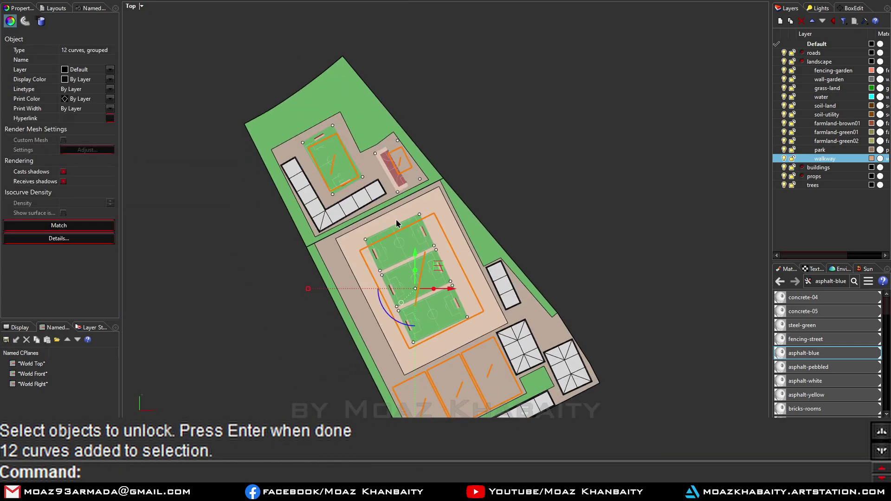
{"action": "key", "text": "Return"}
{"action": "key", "text": "Delete"}
{"action": "scroll", "coordinate": [375, 277], "scroll_direction": "down", "scroll_amount": 5}
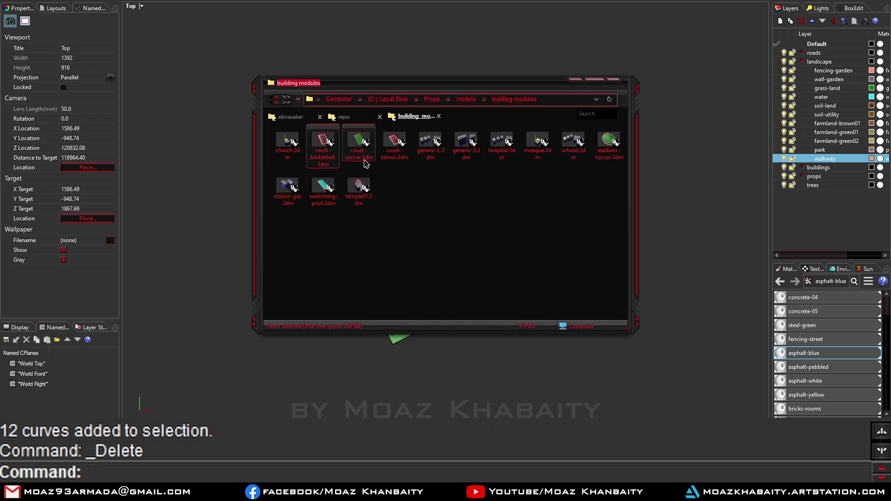
Import court - tennis.3dm, move it into the upper court area, and rotate-duplicate it.
{"action": "left_click_drag", "start_coordinate": [288, 193], "coordinate": [395, 153]}
{"action": "left_click", "coordinate": [421, 219]}
{"action": "scroll", "coordinate": [418, 226], "scroll_direction": "up", "scroll_amount": 6}
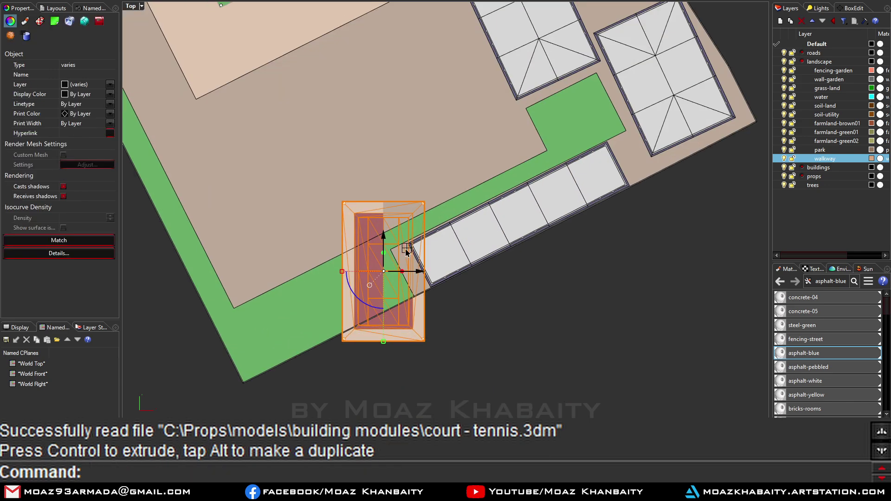
{"action": "left_click_drag", "start_coordinate": [408, 254], "coordinate": [279, 189]}
{"action": "mouse_move", "coordinate": [253, 223]}
{"action": "left_mouse_down"}
{"action": "mouse_move", "coordinate": [259, 160]}
{"action": "mouse_move", "coordinate": [367, 152]}
{"action": "mouse_move", "coordinate": [475, 102]}
{"action": "left_mouse_up"}
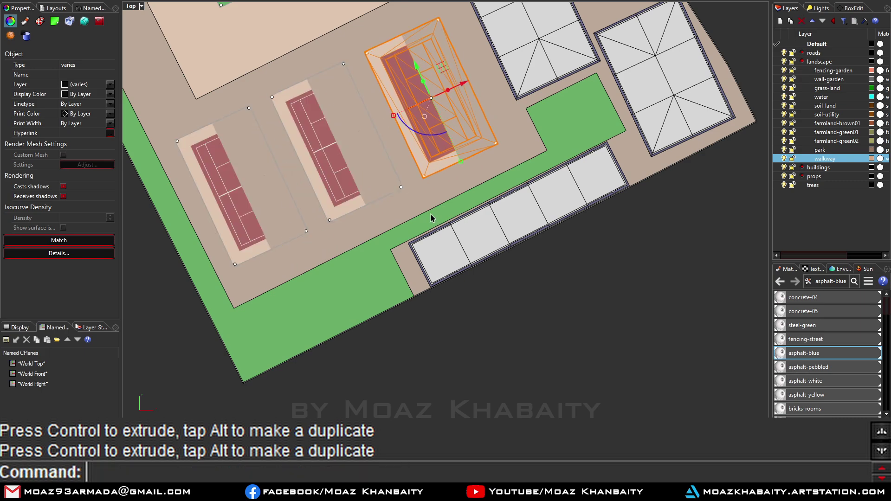
{"action": "key", "text": "Escape"}
{"action": "scroll", "coordinate": [430, 214], "scroll_direction": "down", "scroll_amount": 8}
In Perspective, select the 32 court points with SelPt, then make the buildings layer current.
{"action": "key", "text": "ctrl+F4"}
{"action": "scroll", "coordinate": [436, 288], "scroll_direction": "down", "scroll_amount": 5}
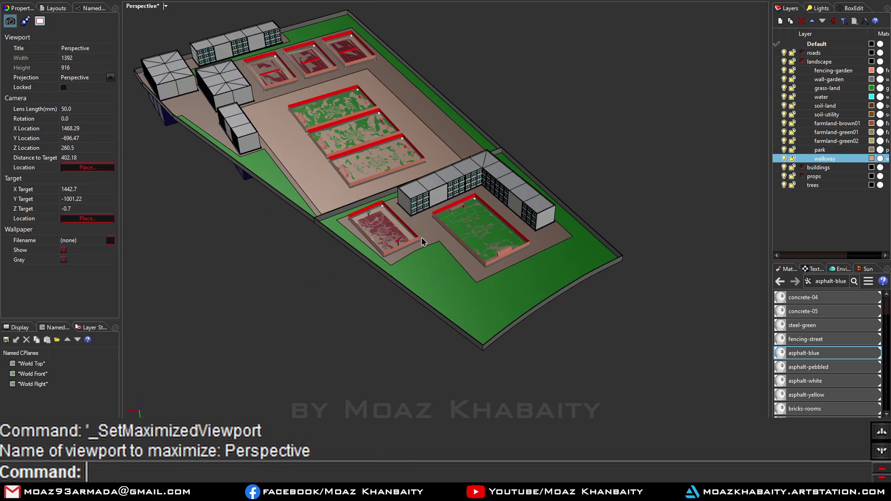
{"action": "type", "text": "SelPt"}
{"action": "key", "text": "Return"}
{"action": "scroll", "coordinate": [440, 274], "scroll_direction": "up", "scroll_amount": 5}
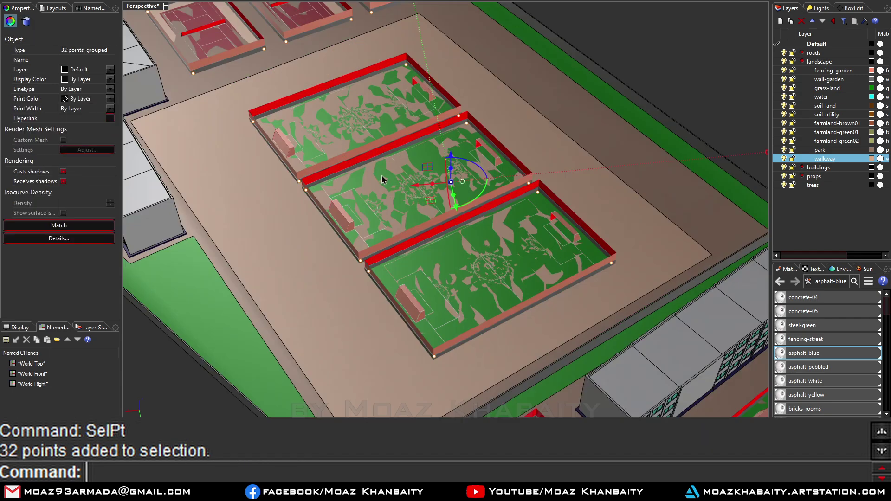
{"action": "scroll", "coordinate": [417, 270], "scroll_direction": "up", "scroll_amount": 5}
{"action": "scroll", "coordinate": [335, 266], "scroll_direction": "up", "scroll_amount": 5}
{"action": "scroll", "coordinate": [334, 266], "scroll_direction": "up", "scroll_amount": 5}
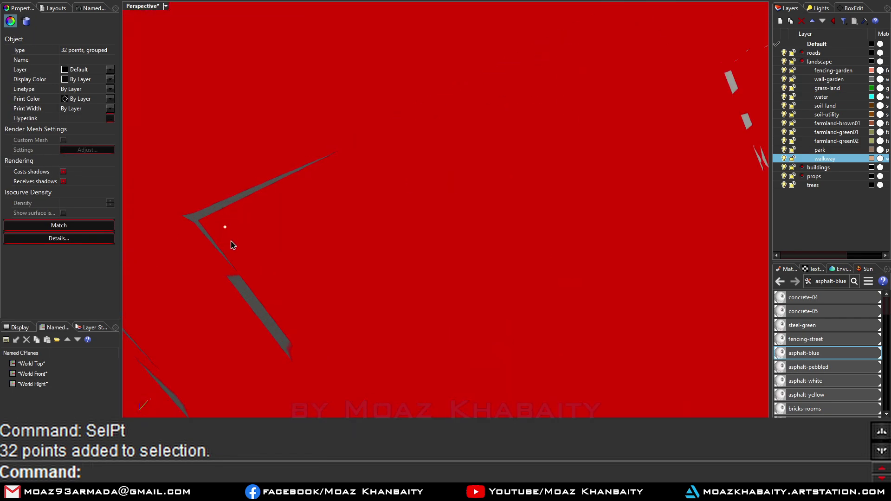
{"action": "scroll", "coordinate": [264, 246], "scroll_direction": "down", "scroll_amount": 5}
{"action": "scroll", "coordinate": [292, 225], "scroll_direction": "down", "scroll_amount": 3}
{"action": "scroll", "coordinate": [362, 241], "scroll_direction": "up", "scroll_amount": 5}
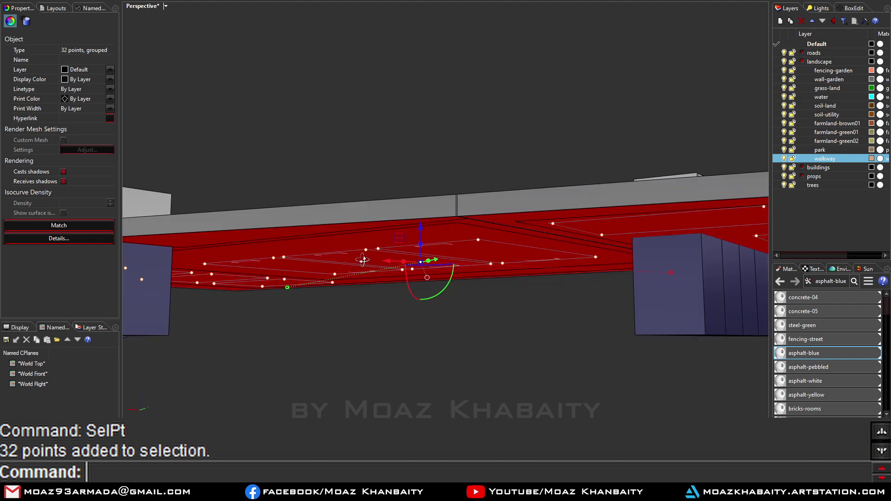
{"action": "scroll", "coordinate": [402, 176], "scroll_direction": "up", "scroll_amount": 5}
{"action": "scroll", "coordinate": [334, 233], "scroll_direction": "down", "scroll_amount": 5}
{"action": "scroll", "coordinate": [417, 240], "scroll_direction": "down", "scroll_amount": 5}
{"action": "scroll", "coordinate": [446, 208], "scroll_direction": "down", "scroll_amount": 5}
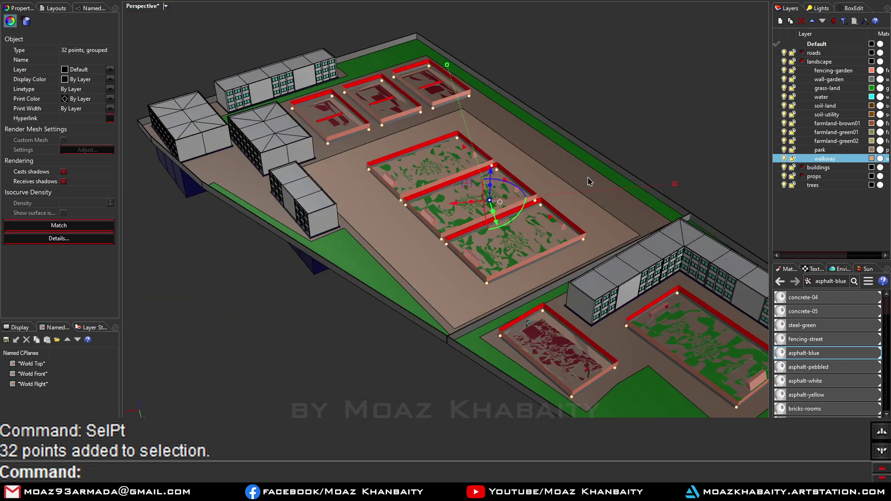
{"action": "left_click", "coordinate": [801, 62]}
{"action": "left_click", "coordinate": [784, 70]}
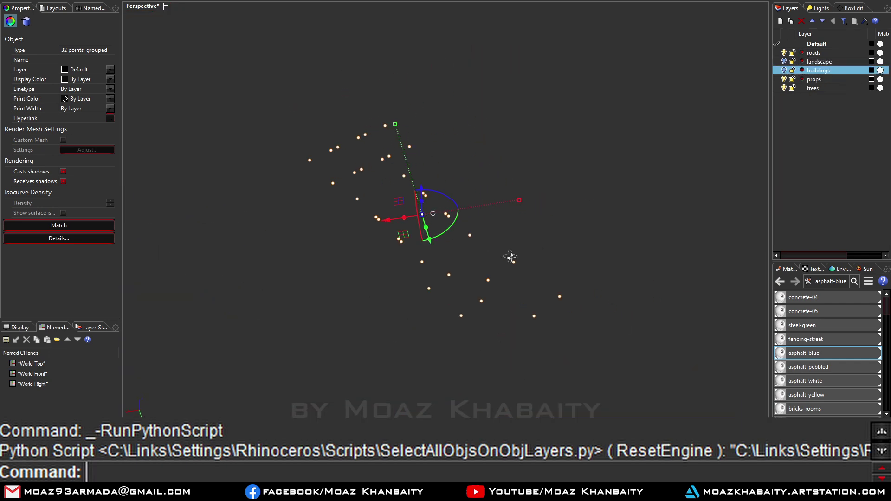
Trace a closed polyline outline through the upper court corner points.
{"action": "key", "text": "Escape"}
{"action": "scroll", "coordinate": [511, 257], "scroll_direction": "up", "scroll_amount": 5}
{"action": "type", "text": "L"}
{"action": "key", "text": "Return"}
{"action": "left_click", "coordinate": [451, 153]}
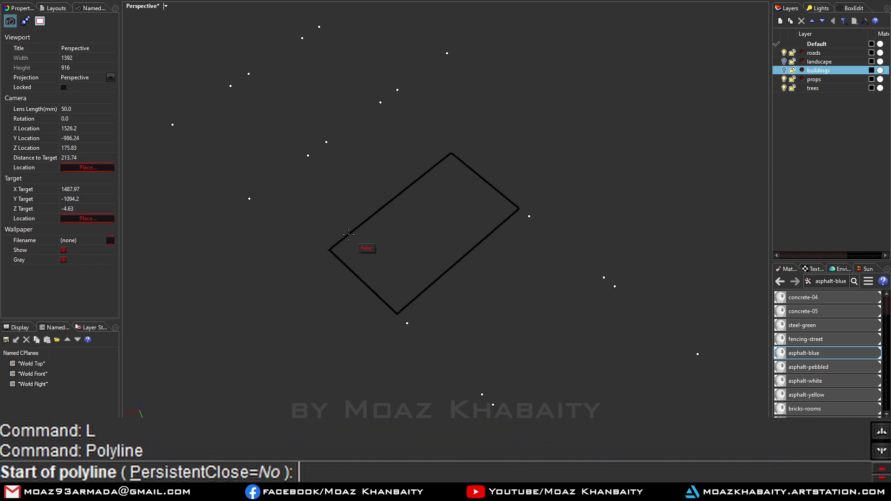
{"action": "key", "text": "Escape"}
{"action": "left_click", "coordinate": [346, 232]}
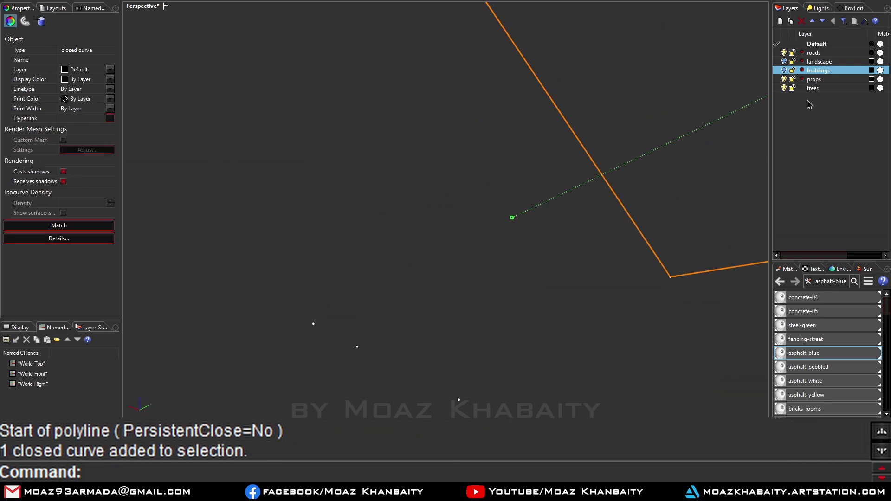
Offset the closed outline using the ThroughPoint option, picking the through point in Wireframe view.
{"action": "type", "text": "offset"}
{"action": "key", "text": "Return"}
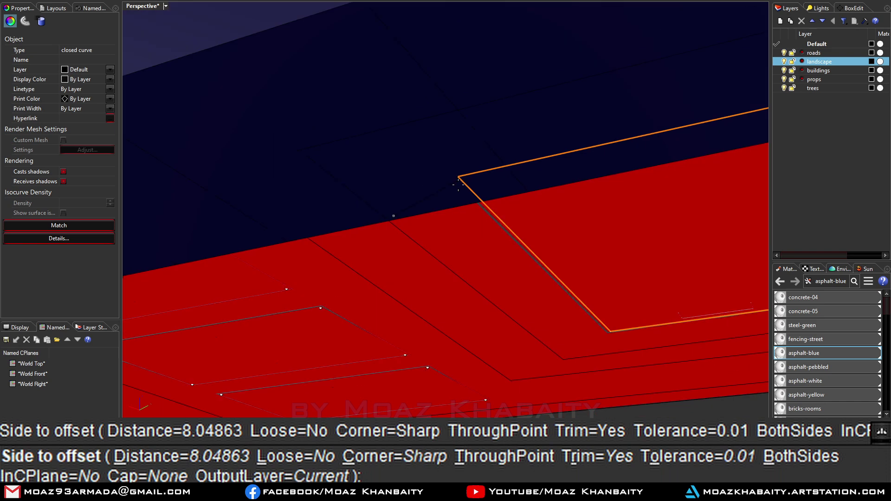
{"action": "type", "text": "t"}
{"action": "key", "text": "Return"}
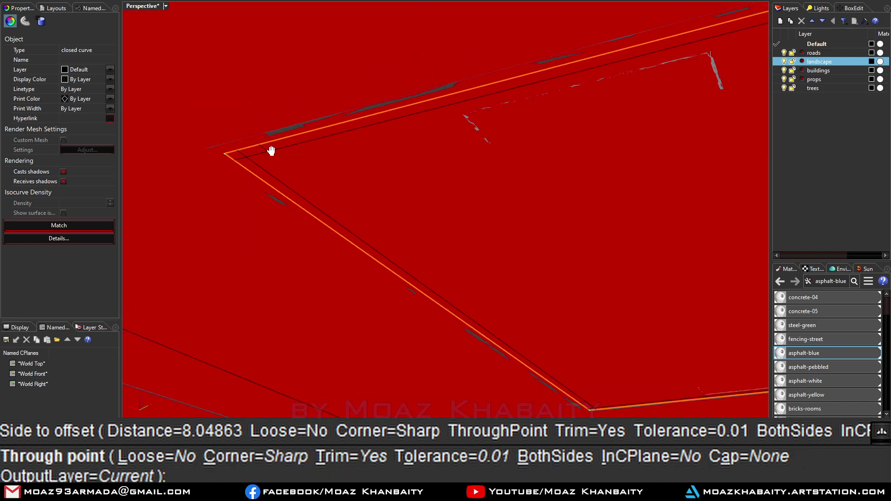
{"action": "key", "text": "ctrl+alt+w"}
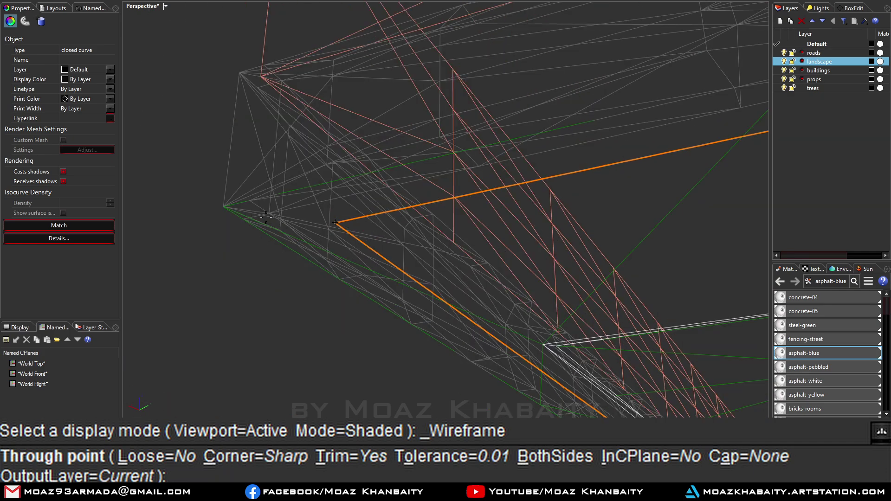
{"action": "left_click", "coordinate": [226, 208]}
Delete the original outline and copy the offset outline onto the next football pitch.
{"action": "key", "text": "Delete"}
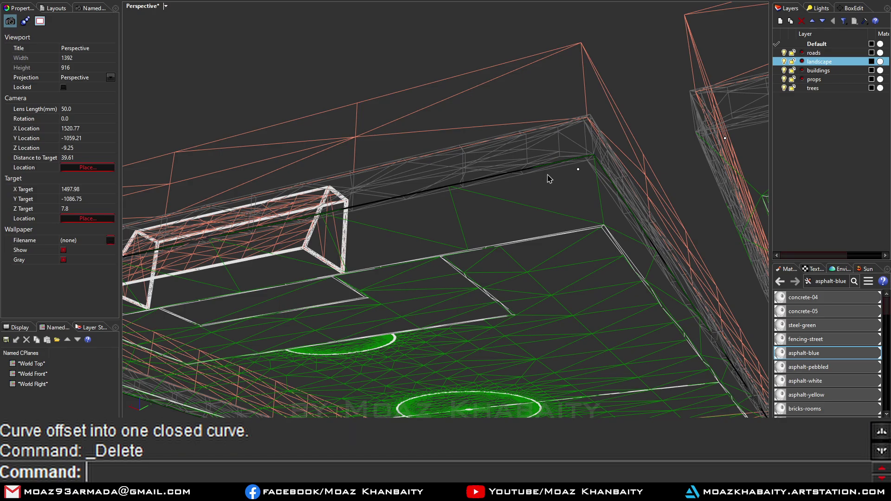
{"action": "left_click", "coordinate": [519, 202]}
{"action": "type", "text": "c"}
{"action": "key", "text": "Return"}
{"action": "scroll", "coordinate": [444, 165], "scroll_direction": "down", "scroll_amount": 3}
{"action": "scroll", "coordinate": [444, 166], "scroll_direction": "up", "scroll_amount": 5}
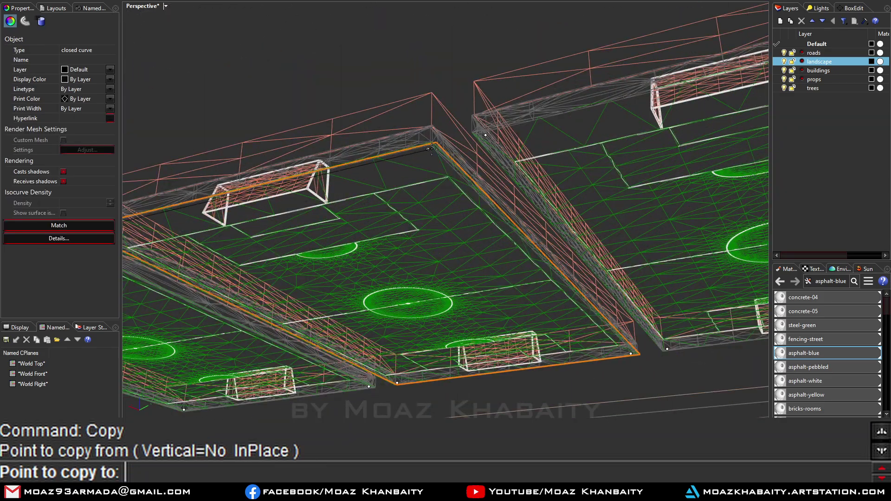
{"action": "left_click", "coordinate": [444, 166]}
{"action": "scroll", "coordinate": [445, 165], "scroll_direction": "down", "scroll_amount": 3}
{"action": "scroll", "coordinate": [444, 166], "scroll_direction": "down", "scroll_amount": 3}
{"action": "left_click", "coordinate": [417, 185]}
{"action": "key", "text": "Return"}
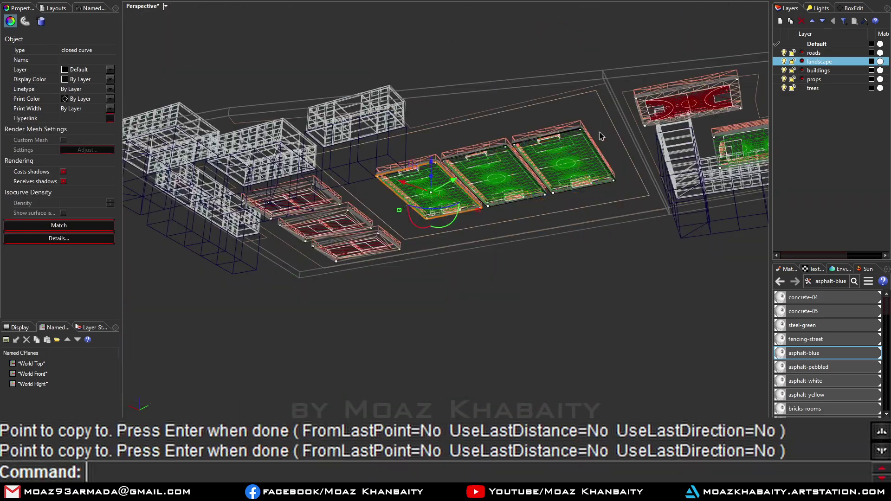
Orient a copy of the outline onto a tennis court and delete the unneeded curve.
{"action": "scroll", "coordinate": [397, 201], "scroll_direction": "up", "scroll_amount": 5}
{"action": "scroll", "coordinate": [397, 201], "scroll_direction": "up", "scroll_amount": 5}
{"action": "type", "text": "orient"}
{"action": "key", "text": "Return"}
{"action": "scroll", "coordinate": [545, 159], "scroll_direction": "down", "scroll_amount": 3}
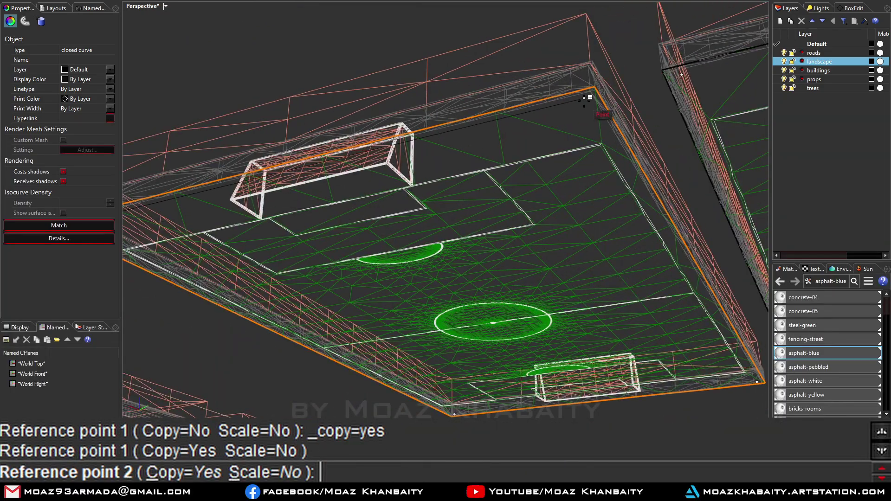
{"action": "left_click", "coordinate": [598, 70]}
{"action": "scroll", "coordinate": [226, 101], "scroll_direction": "up", "scroll_amount": 3}
{"action": "left_click", "coordinate": [226, 101]}
{"action": "scroll", "coordinate": [260, 105], "scroll_direction": "up", "scroll_amount": 3}
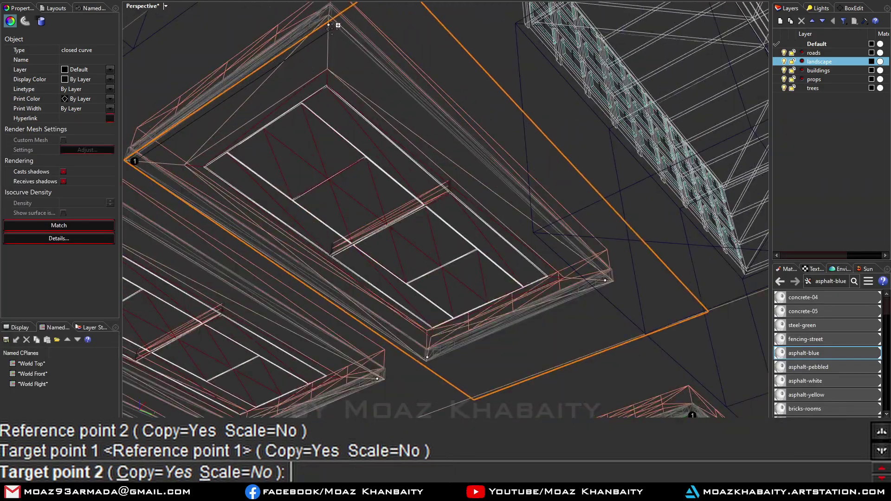
{"action": "left_click", "coordinate": [307, 163]}
{"action": "scroll", "coordinate": [376, 85], "scroll_direction": "down", "scroll_amount": 3}
{"action": "key", "text": "Delete"}
Draw a new court outline, offset it and delete the extra curve.
{"action": "scroll", "coordinate": [221, 142], "scroll_direction": "up", "scroll_amount": 5}
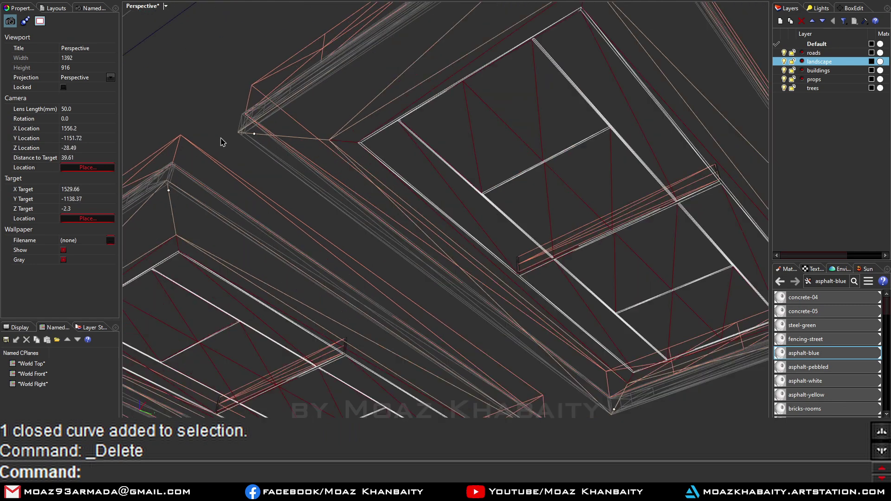
{"action": "left_click", "coordinate": [255, 134]}
{"action": "scroll", "coordinate": [255, 134], "scroll_direction": "down", "scroll_amount": 5}
{"action": "scroll", "coordinate": [659, 260], "scroll_direction": "up", "scroll_amount": 5}
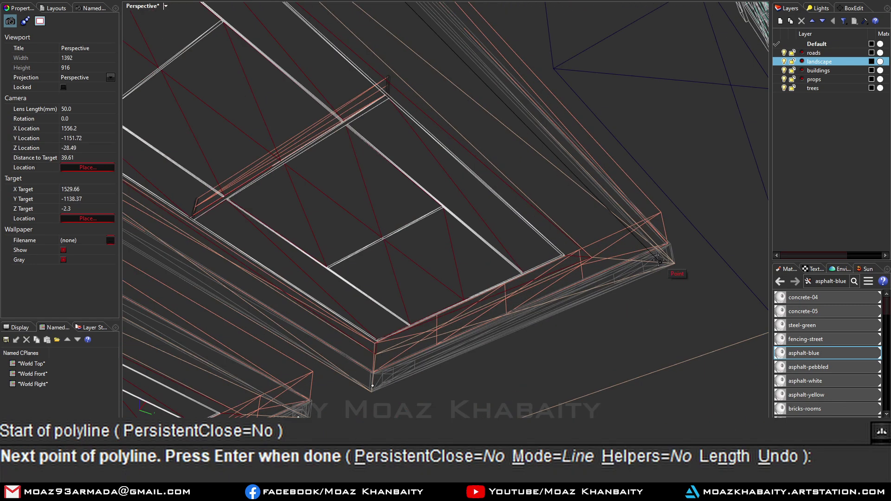
{"action": "left_click", "coordinate": [373, 385]}
{"action": "scroll", "coordinate": [373, 386], "scroll_direction": "down", "scroll_amount": 5}
{"action": "scroll", "coordinate": [153, 218], "scroll_direction": "up", "scroll_amount": 5}
{"action": "key", "text": "Return"}
{"action": "type", "text": "offset"}
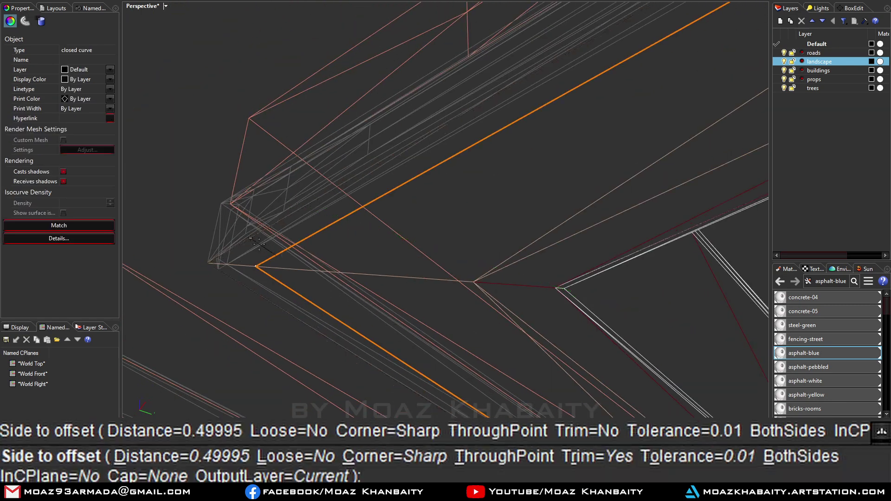
{"action": "left_click", "coordinate": [247, 260]}
{"action": "key", "text": "Delete"}
Copy the court outline onto the third tennis court.
{"action": "left_click", "coordinate": [272, 242]}
{"action": "left_click", "coordinate": [256, 268]}
{"action": "scroll", "coordinate": [255, 267], "scroll_direction": "down", "scroll_amount": 5}
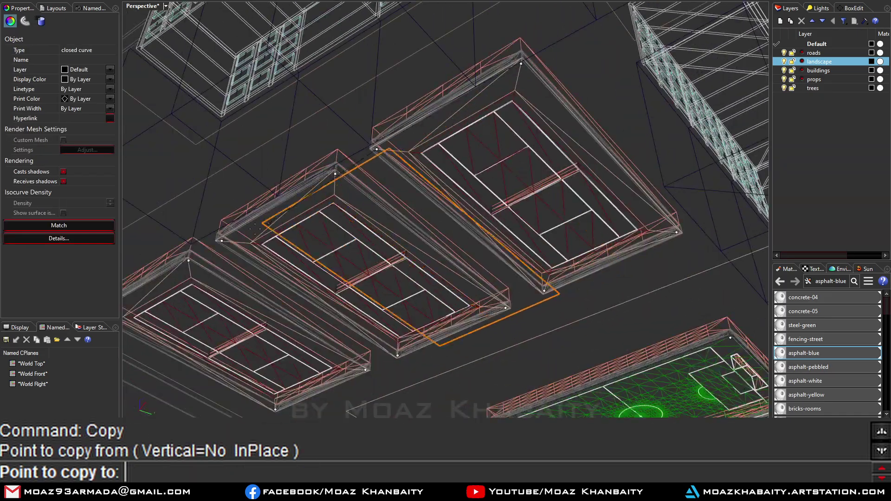
{"action": "scroll", "coordinate": [232, 186], "scroll_direction": "up", "scroll_amount": 5}
{"action": "scroll", "coordinate": [232, 186], "scroll_direction": "down", "scroll_amount": 5}
{"action": "scroll", "coordinate": [160, 261], "scroll_direction": "up", "scroll_amount": 5}
{"action": "left_click", "coordinate": [160, 261]}
{"action": "key", "text": "Return"}
{"action": "scroll", "coordinate": [160, 261], "scroll_direction": "down", "scroll_amount": 5}
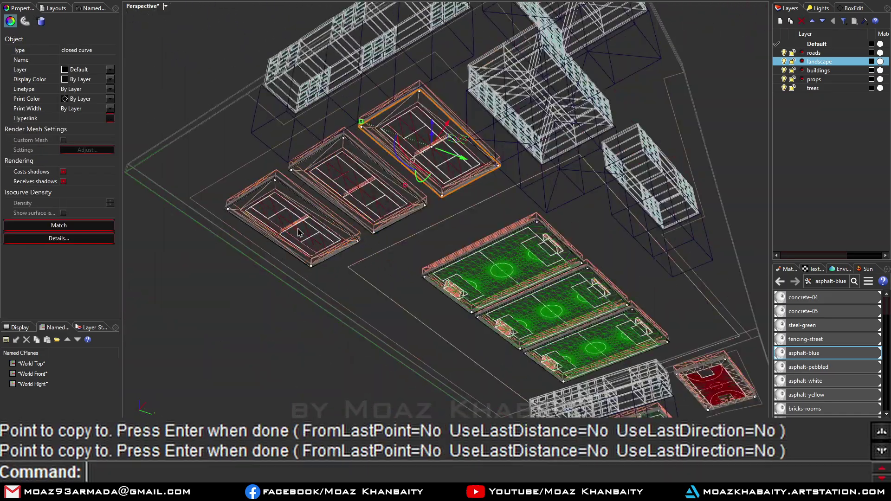
{"action": "scroll", "coordinate": [278, 140], "scroll_direction": "down", "scroll_amount": 3}
{"action": "scroll", "coordinate": [431, 143], "scroll_direction": "up", "scroll_amount": 5}
{"action": "scroll", "coordinate": [431, 143], "scroll_direction": "up", "scroll_amount": 3}
{"action": "scroll", "coordinate": [345, 205], "scroll_direction": "up", "scroll_amount": 1}
Draw a closed polyline around the basketball court.
{"action": "type", "text": "L"}
{"action": "key", "text": "Return"}
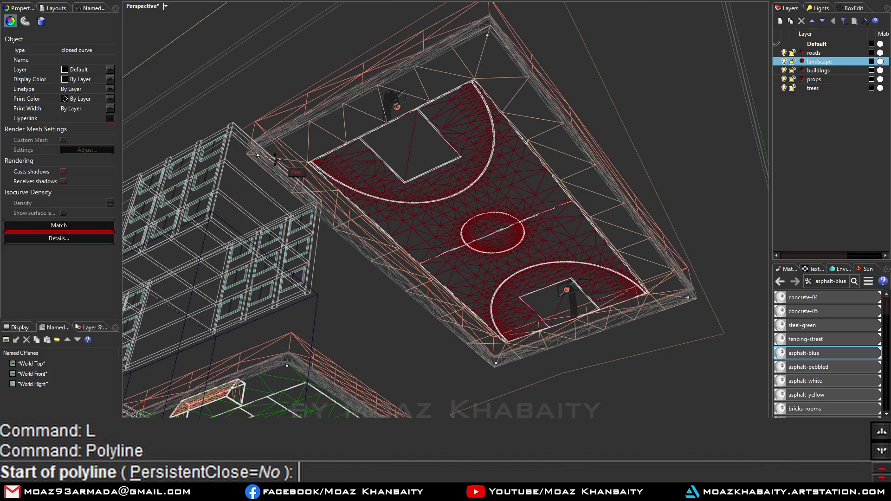
{"action": "left_click", "coordinate": [685, 296]}
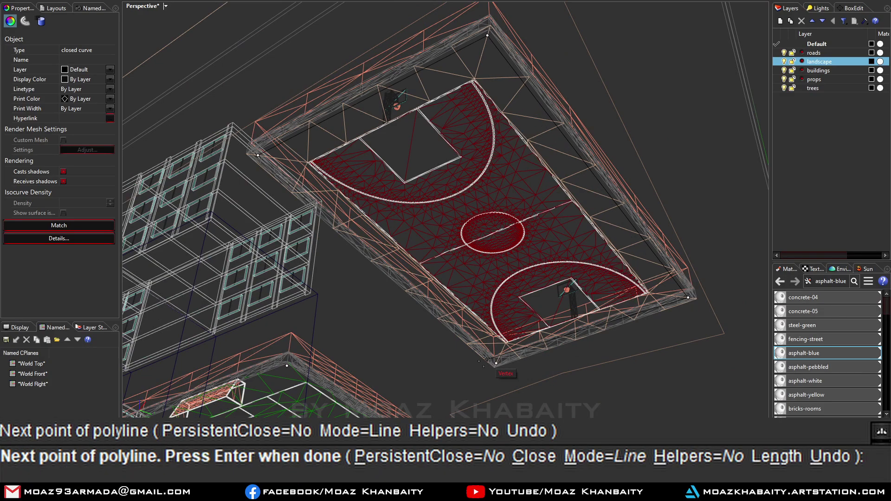
{"action": "left_click", "coordinate": [258, 155]}
{"action": "scroll", "coordinate": [258, 155], "scroll_direction": "down", "scroll_amount": 3}
{"action": "scroll", "coordinate": [417, 186], "scroll_direction": "up", "scroll_amount": 3}
Draw a closed polyline around the soccer field.
{"action": "type", "text": "L"}
{"action": "key", "text": "Return"}
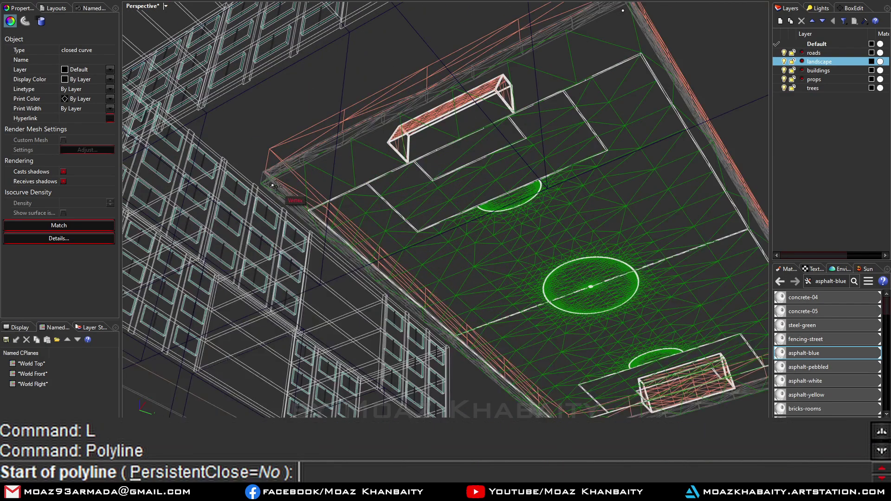
{"action": "left_click", "coordinate": [570, 159]}
{"action": "scroll", "coordinate": [464, 185], "scroll_direction": "up", "scroll_amount": 2}
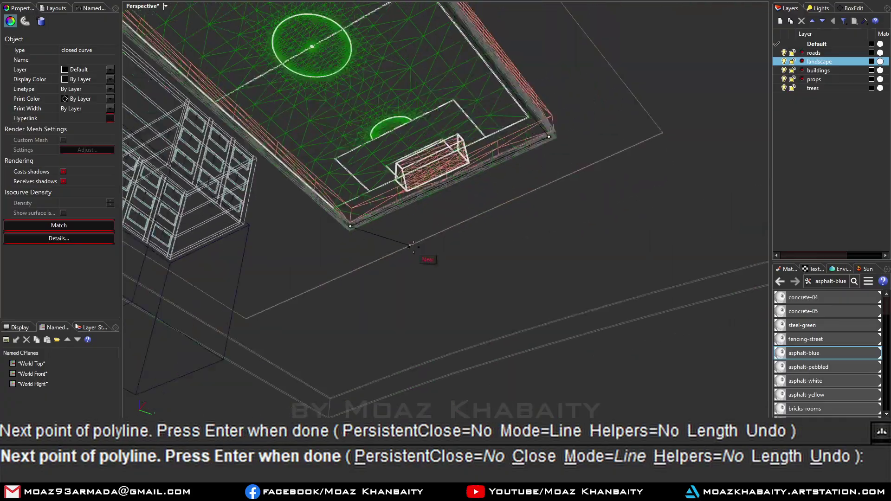
{"action": "scroll", "coordinate": [324, 260], "scroll_direction": "up", "scroll_amount": 3}
{"action": "left_click", "coordinate": [314, 186]}
{"action": "key", "text": "Return"}
{"action": "scroll", "coordinate": [315, 186], "scroll_direction": "down", "scroll_amount": 5}
Offset the basketball and soccer outlines, then delete the original and leftover curves.
{"action": "left_click", "coordinate": [367, 297]}
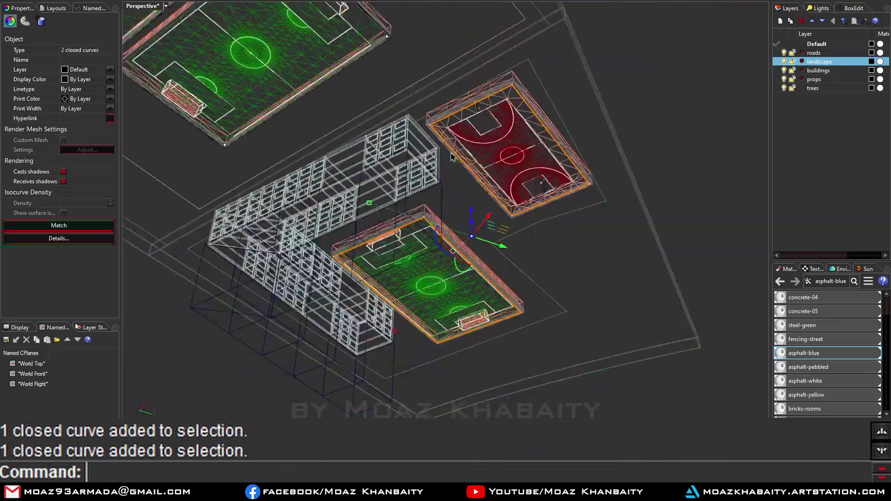
{"action": "scroll", "coordinate": [418, 232], "scroll_direction": "up", "scroll_amount": 6}
{"action": "type", "text": "Offset"}
{"action": "key", "text": "Return"}
{"action": "left_click", "coordinate": [432, 185]}
{"action": "scroll", "coordinate": [432, 185], "scroll_direction": "down", "scroll_amount": 4}
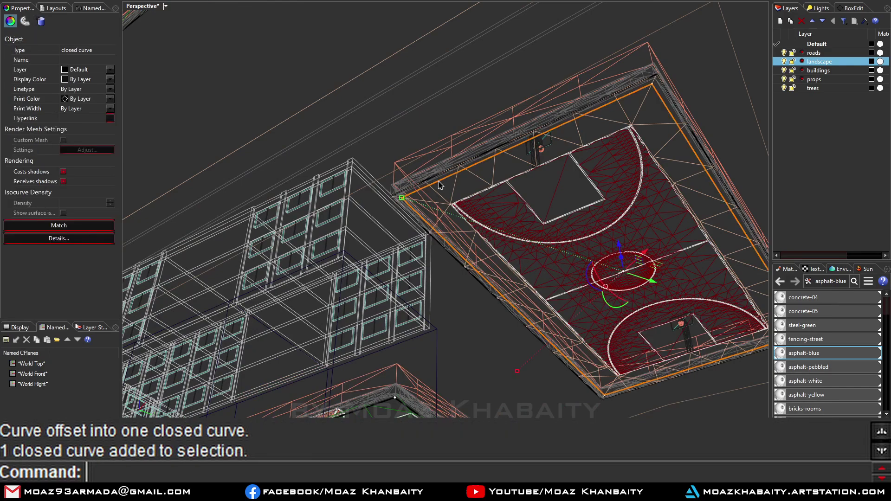
{"action": "key", "text": "Delete"}
{"action": "scroll", "coordinate": [264, 243], "scroll_direction": "up", "scroll_amount": 5}
{"action": "left_click", "coordinate": [292, 225]}
{"action": "key", "text": "Delete"}
{"action": "scroll", "coordinate": [292, 225], "scroll_direction": "down", "scroll_amount": 5}
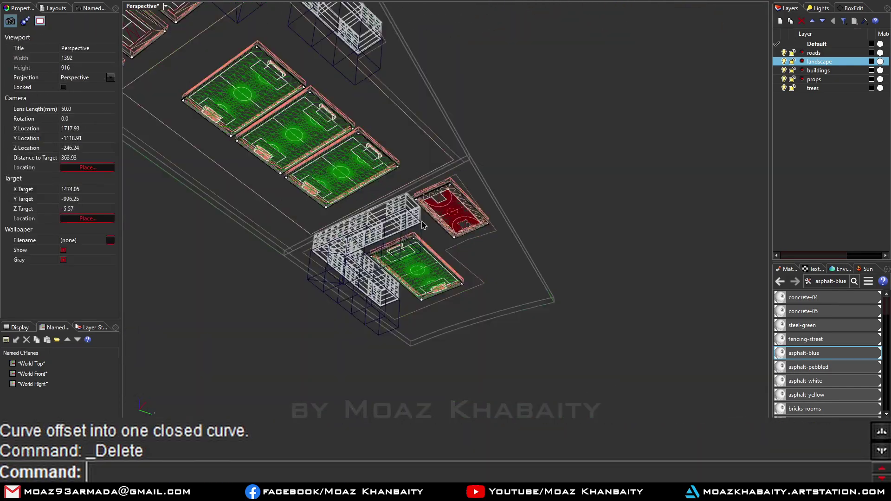
{"action": "right_click_drag", "start_coordinate": [325, 232], "coordinate": [397, 275]}
Select all curves with SelCrv and hide the buildings and props layers.
{"action": "key", "text": "ctrl+alt+s"}
{"action": "type", "text": "SelCrv"}
{"action": "key", "text": "Return"}
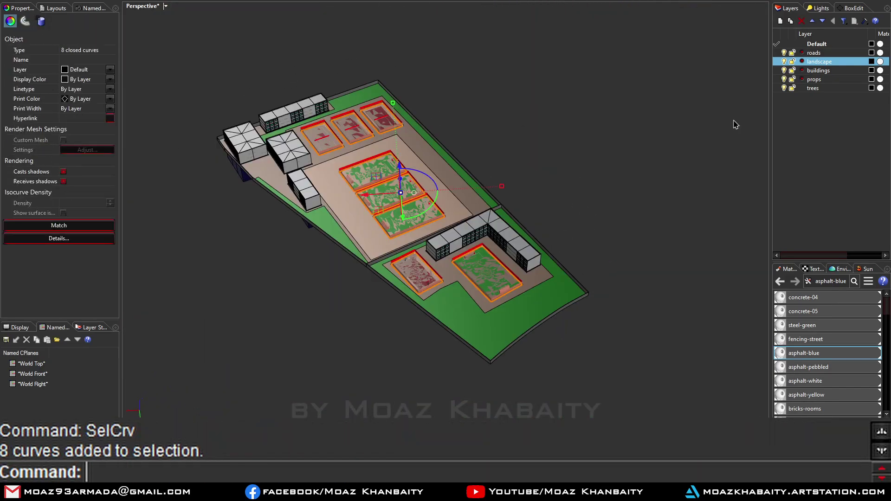
{"action": "left_click", "coordinate": [784, 70]}
{"action": "left_click", "coordinate": [784, 79]}
{"action": "right_click_drag", "start_coordinate": [692, 125], "coordinate": [515, 241]}
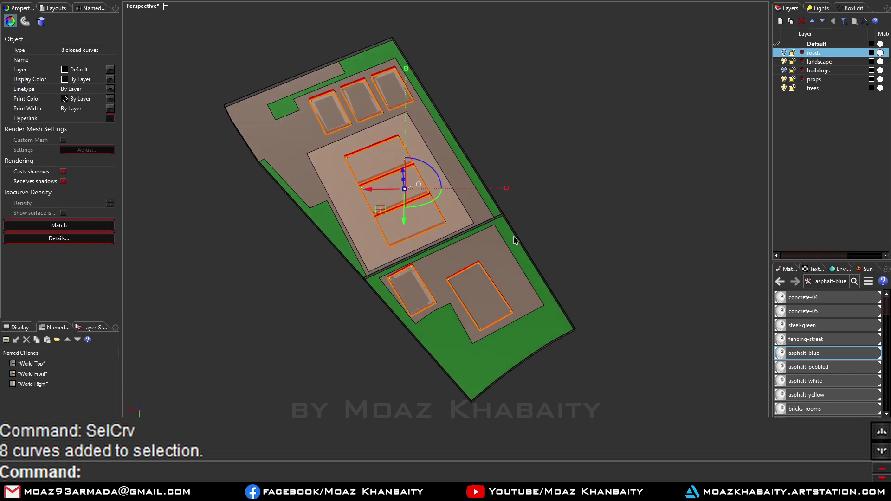
Trim four lot regions out of the ground surfaces, then delete the cutting curves.
{"action": "type", "text": "Trim"}
{"action": "key", "text": "Return"}
{"action": "scroll", "coordinate": [468, 290], "scroll_direction": "up", "scroll_amount": 3}
{"action": "left_click", "coordinate": [385, 116]}
{"action": "scroll", "coordinate": [385, 116], "scroll_direction": "down", "scroll_amount": 3}
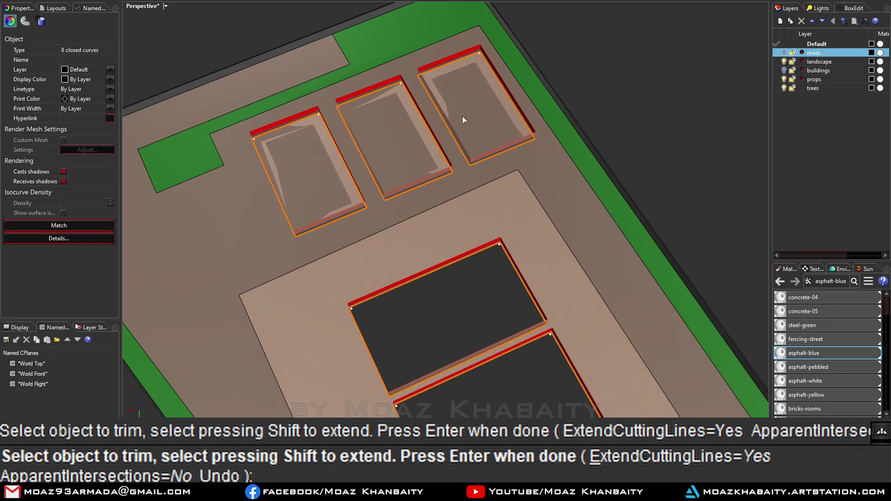
{"action": "left_click", "coordinate": [464, 119]}
{"action": "left_click", "coordinate": [378, 128]}
{"action": "left_click", "coordinate": [302, 179]}
{"action": "key", "text": "Return"}
{"action": "key", "text": "Delete"}
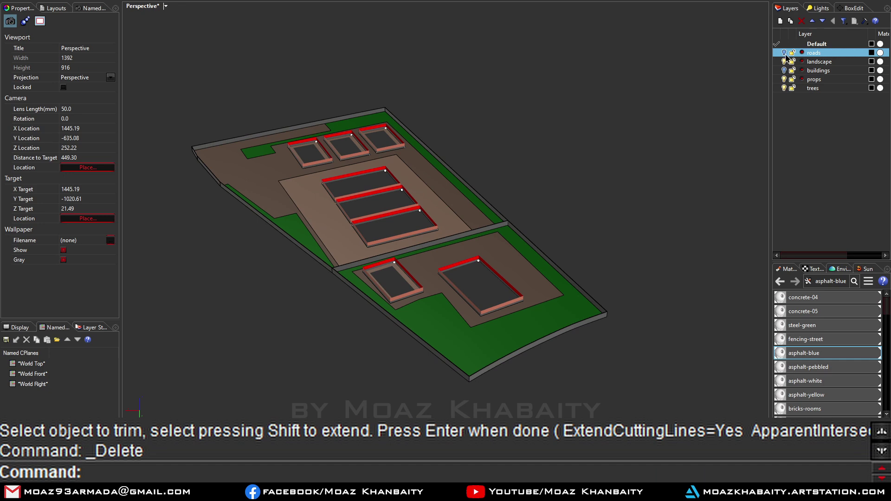
Toggle the buildings and props layers, then select the park surface.
{"action": "left_click", "coordinate": [784, 79]}
{"action": "left_click", "coordinate": [784, 70]}
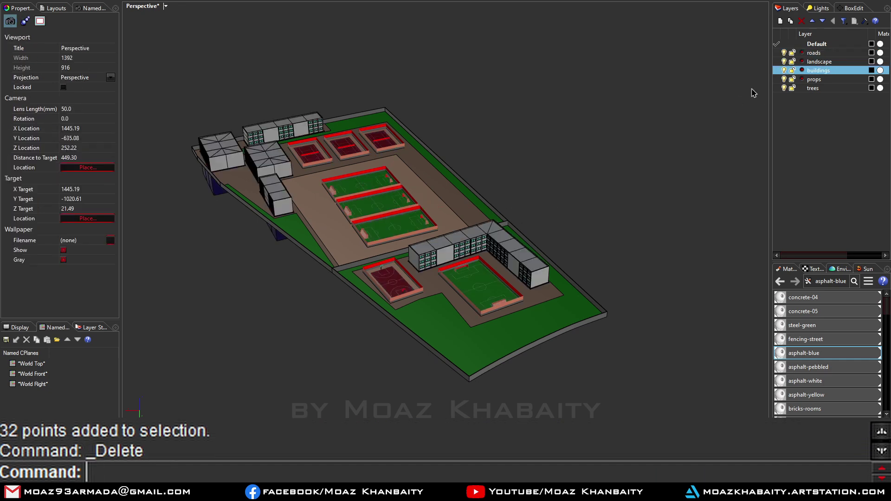
{"action": "left_click", "coordinate": [783, 70]}
{"action": "left_click", "coordinate": [464, 221]}
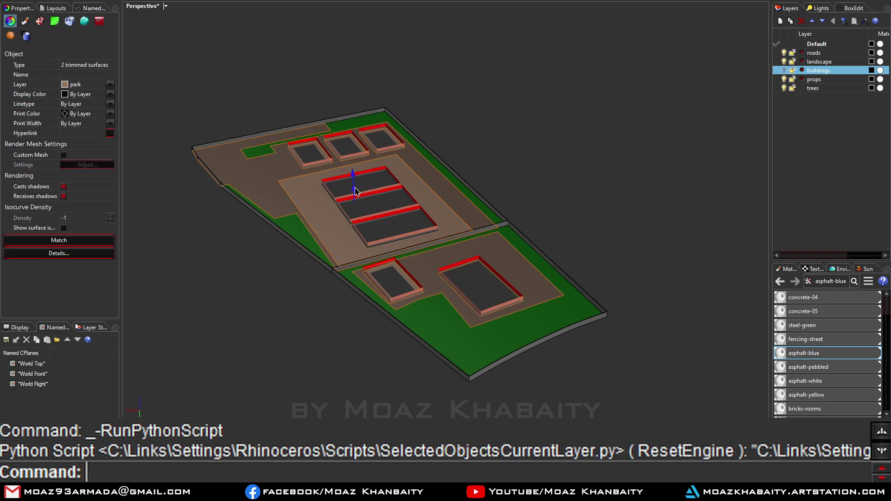
Lock the existing meshes, mesh all remaining surfaces and delete the original surfaces.
{"action": "key", "text": "Escape"}
{"action": "type", "text": "SelM"}
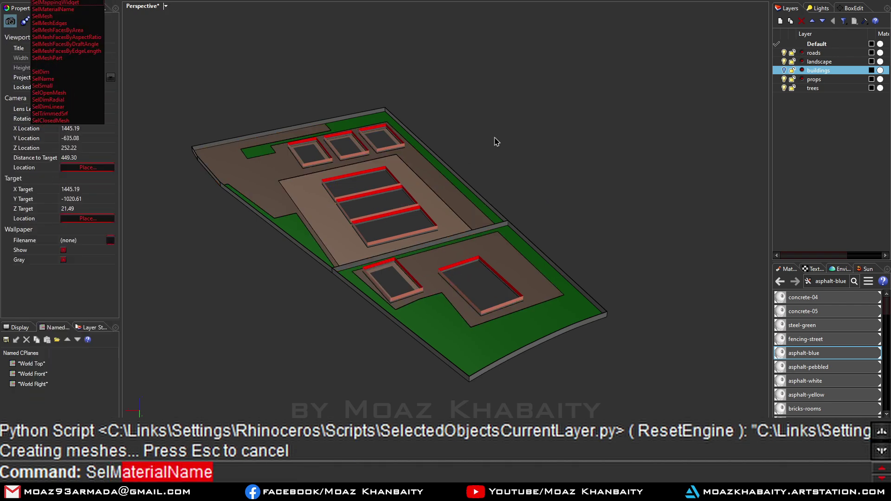
{"action": "type", "text": "esh"}
{"action": "key", "text": "Return"}
{"action": "key", "text": "BackSpace"}
{"action": "key", "text": "ctrl+a"}
{"action": "type", "text": "me"}
{"action": "key", "text": "Return"}
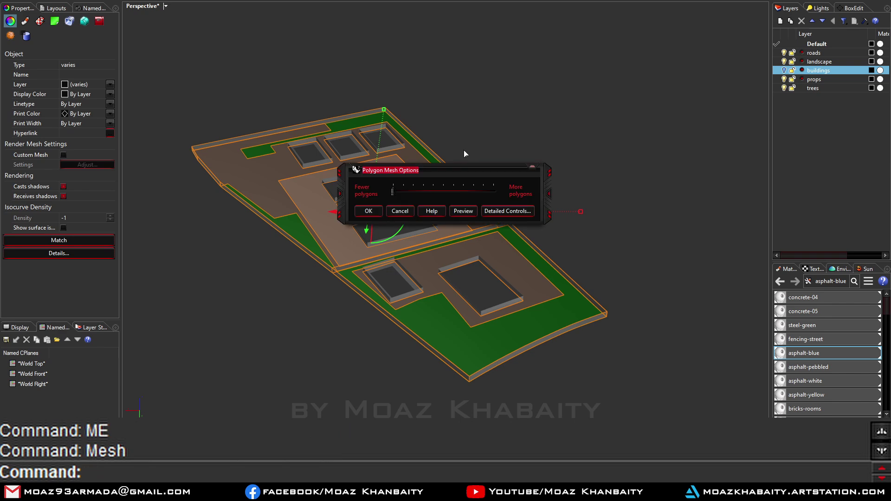
{"action": "key", "text": "Return"}
{"action": "key", "text": "Delete"}
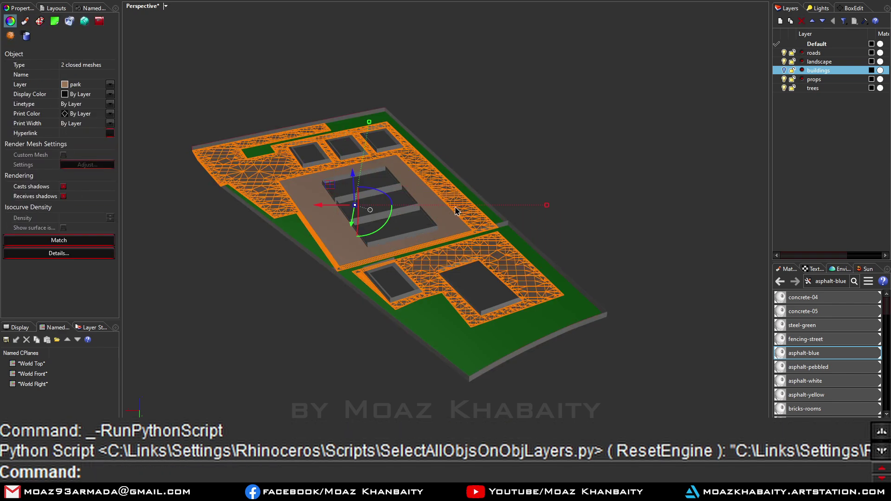
Join the two park-layer meshes into one mesh.
{"action": "type", "text": "s"}
{"action": "key", "text": "Return"}
{"action": "type", "text": "a"}
{"action": "key", "text": "Return"}
{"action": "type", "text": "j"}
{"action": "key", "text": "Return"}
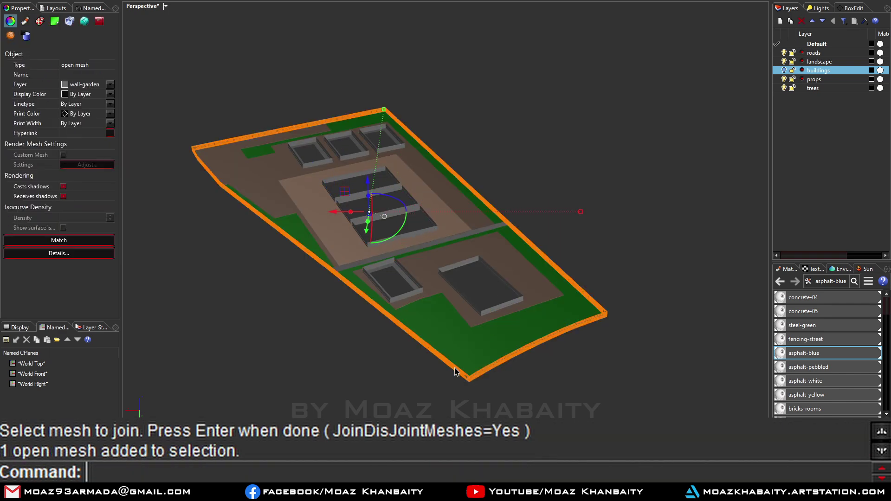
{"action": "key", "text": "Return"}
{"action": "scroll", "coordinate": [410, 297], "scroll_direction": "up", "scroll_amount": 5}
{"action": "scroll", "coordinate": [411, 298], "scroll_direction": "down", "scroll_amount": 5}
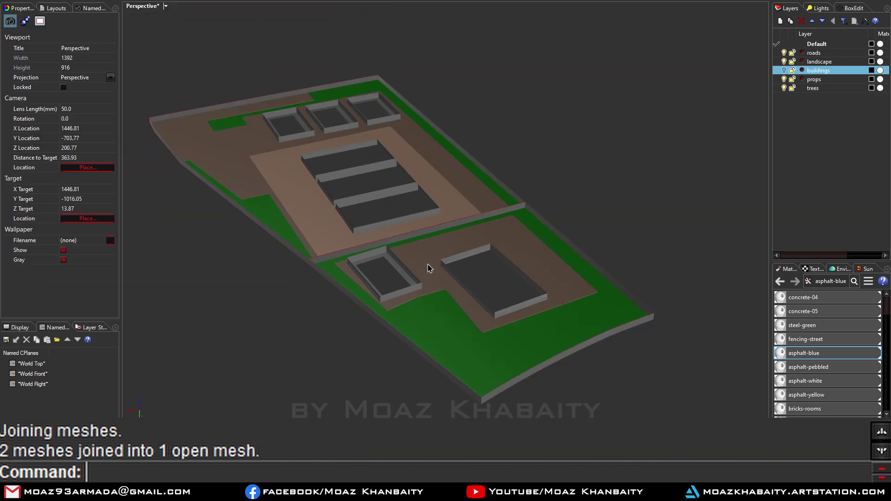
Join the eight paving-layer meshes into one mesh.
{"action": "type", "text": "uu"}
{"action": "key", "text": "Return"}
{"action": "left_click", "coordinate": [427, 260]}
{"action": "key", "text": "Return"}
{"action": "scroll", "coordinate": [451, 263], "scroll_direction": "up", "scroll_amount": 4}
{"action": "key", "text": "Return"}
{"action": "scroll", "coordinate": [451, 263], "scroll_direction": "up", "scroll_amount": 3}
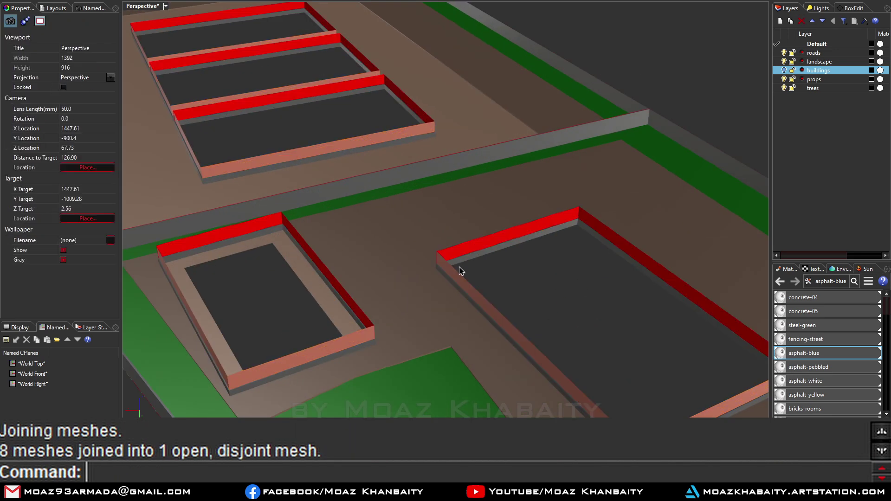
Join the walkway-layer meshes into one and show the buildings and courts again.
{"action": "key", "text": "Return"}
{"action": "key", "text": "Return"}
{"action": "left_click", "coordinate": [341, 310]}
{"action": "type", "text": "SA"}
{"action": "key", "text": "Return"}
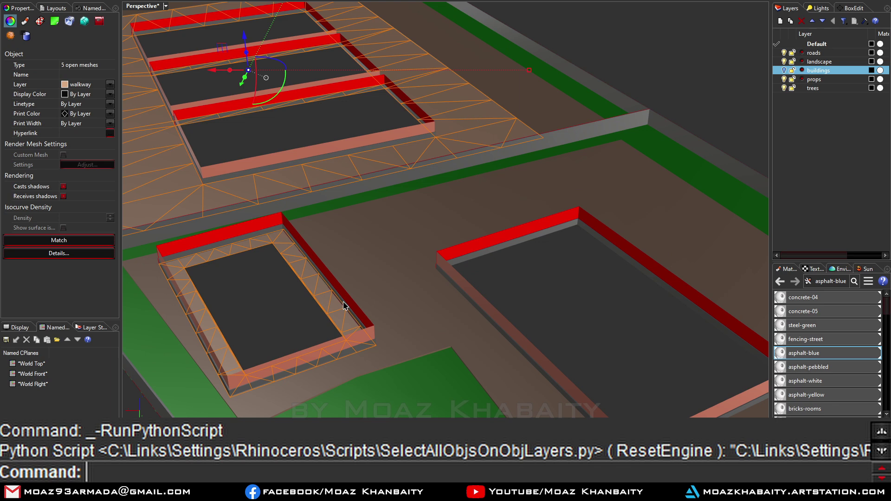
{"action": "type", "text": "j"}
{"action": "key", "text": "Return"}
{"action": "scroll", "coordinate": [407, 281], "scroll_direction": "down", "scroll_amount": 6}
{"action": "key", "text": "Escape"}
{"action": "left_click", "coordinate": [784, 71]}
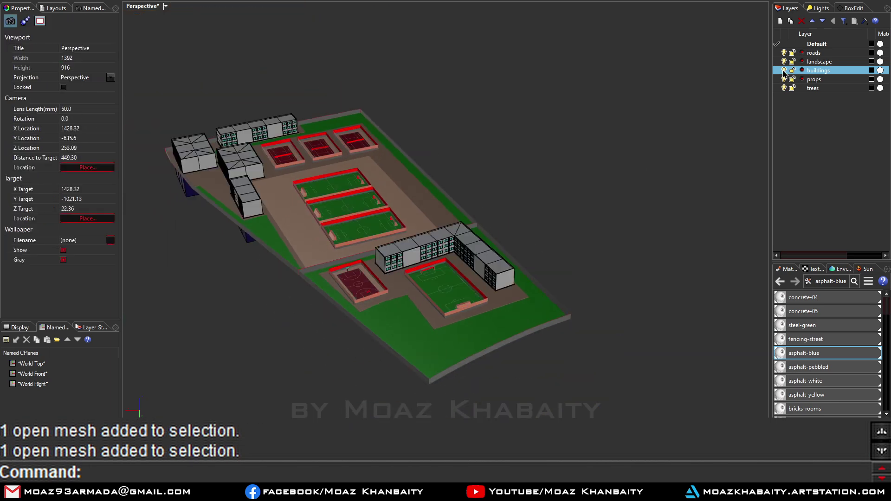
Hide the landscape and roads layers and lock the 29 existing meshes.
{"action": "left_click", "coordinate": [784, 61]}
{"action": "left_click", "coordinate": [783, 52]}
{"action": "type", "text": "SelMesh"}
{"action": "key", "text": "Return"}
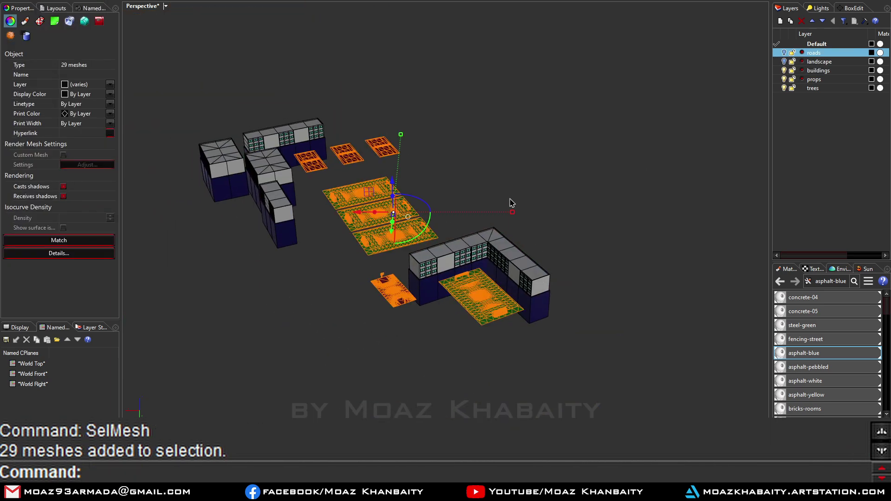
{"action": "type", "text": "U"}
{"action": "key", "text": "Return"}
Select the underground and floors blocks by layer and boolean-union the floor blocks into one solid.
{"action": "key", "text": "ctrl+a"}
{"action": "left_click", "coordinate": [436, 301]}
{"action": "key", "text": "ctrl+shift+a"}
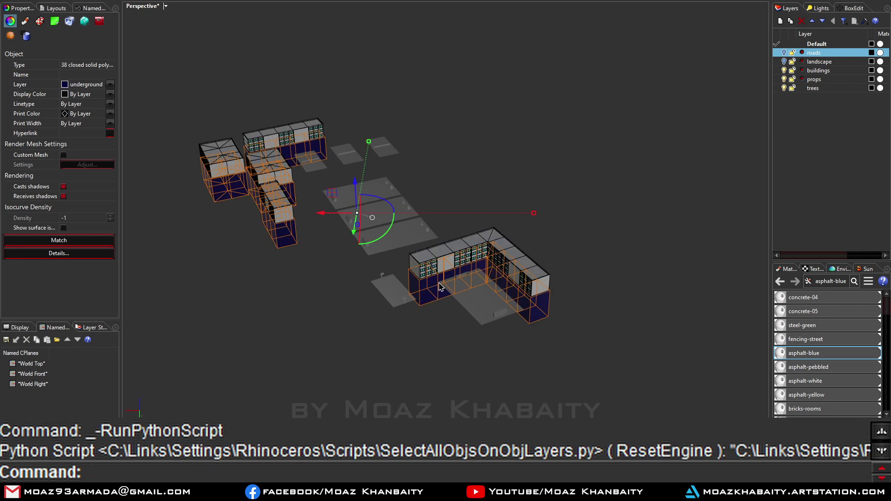
{"action": "scroll", "coordinate": [428, 262], "scroll_direction": "up", "scroll_amount": 5}
{"action": "type", "text": "JJJ"}
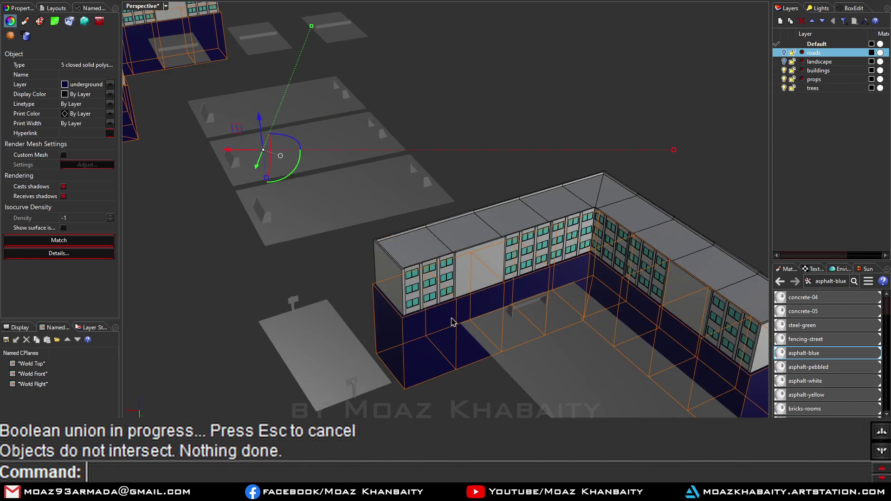
{"action": "left_click", "coordinate": [416, 243]}
{"action": "key", "text": "ctrl+shift+a"}
{"action": "type", "text": "JJJJ"}
{"action": "key", "text": "Return"}
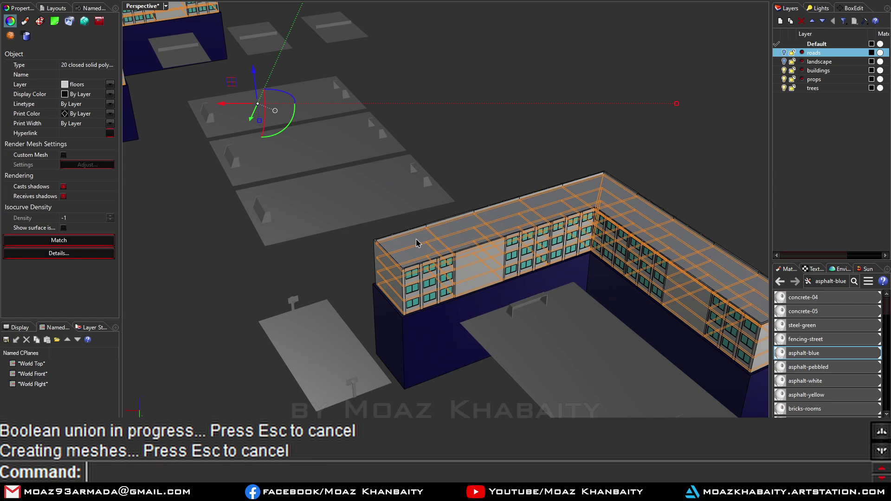
Boolean-union all concrete-00 wall blocks together.
{"action": "left_click", "coordinate": [446, 279]}
{"action": "key", "text": "ctrl+shift+a"}
{"action": "scroll", "coordinate": [491, 274], "scroll_direction": "down", "scroll_amount": 5}
{"action": "type", "text": "JJJJ"}
{"action": "key", "text": "Return"}
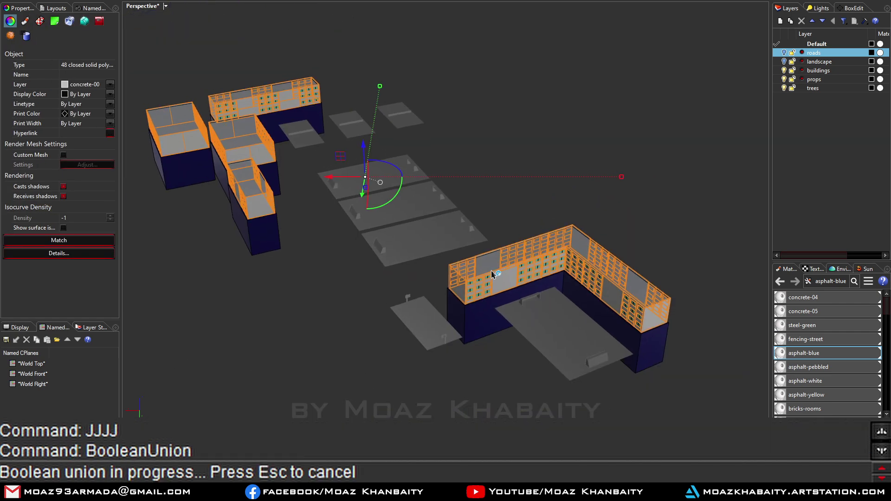
Convert the unioned blocks to meshes and delete the original polysurfaces.
{"action": "type", "text": "esh"}
{"action": "key", "text": "Return"}
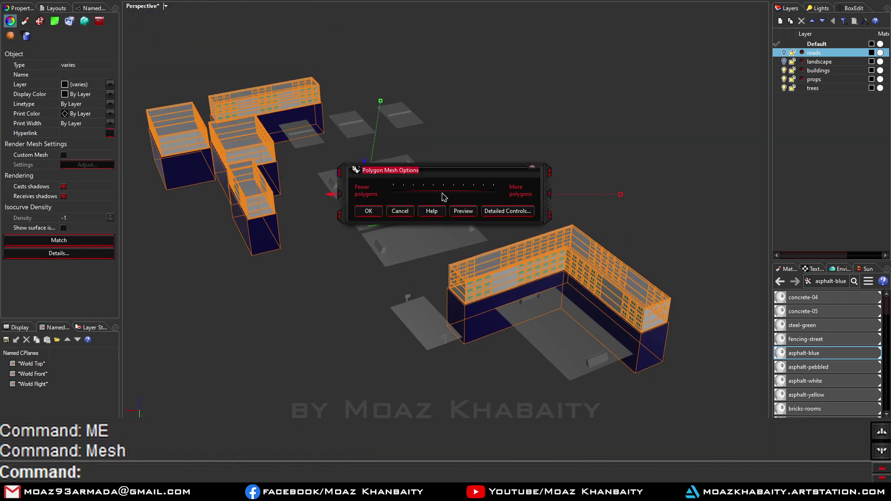
{"action": "left_click", "coordinate": [368, 217]}
{"action": "key", "text": "Delete"}
{"action": "key", "text": "ctrl+a"}
Select the underground and glass meshes by layer, then join the floors-layer meshes into one.
{"action": "left_click", "coordinate": [478, 309]}
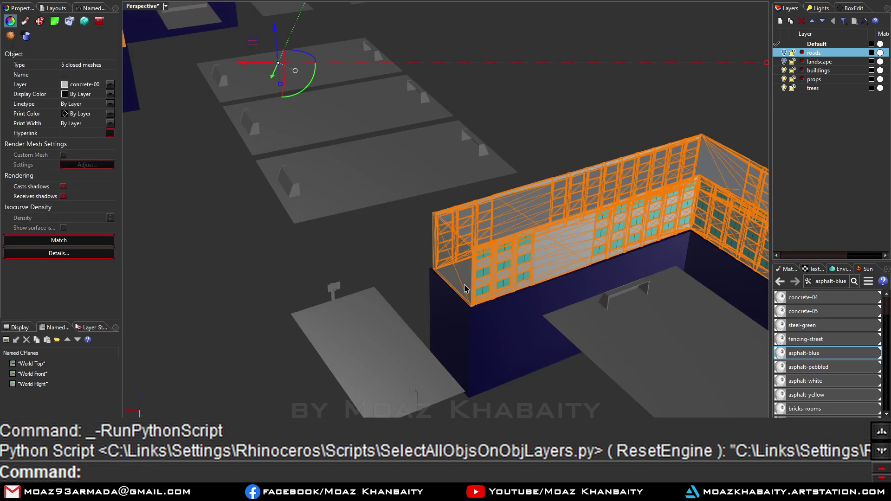
{"action": "scroll", "coordinate": [464, 297], "scroll_direction": "up", "scroll_amount": 8}
{"action": "left_click", "coordinate": [492, 261]}
{"action": "key", "text": "ctrl+shift+l"}
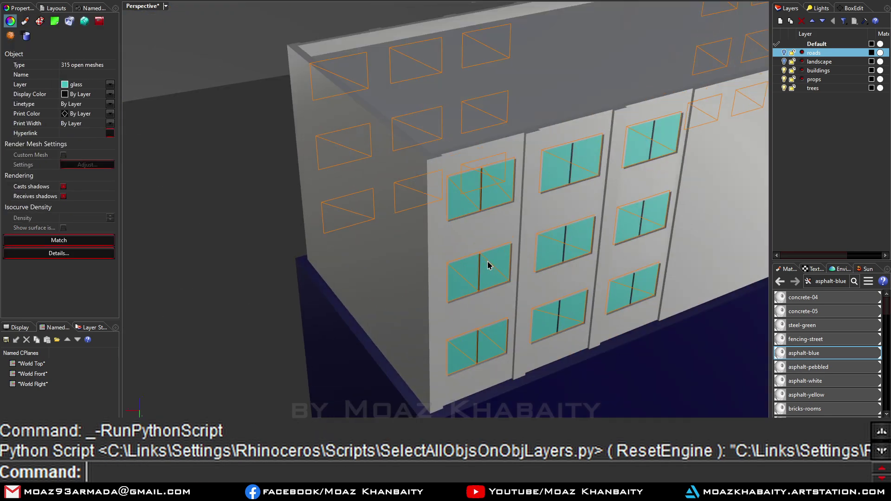
{"action": "scroll", "coordinate": [503, 199], "scroll_direction": "down", "scroll_amount": 5}
{"action": "type", "text": "Ds"}
{"action": "key", "text": "Return"}
{"action": "type", "text": "Dsa"}
{"action": "key", "text": "Return"}
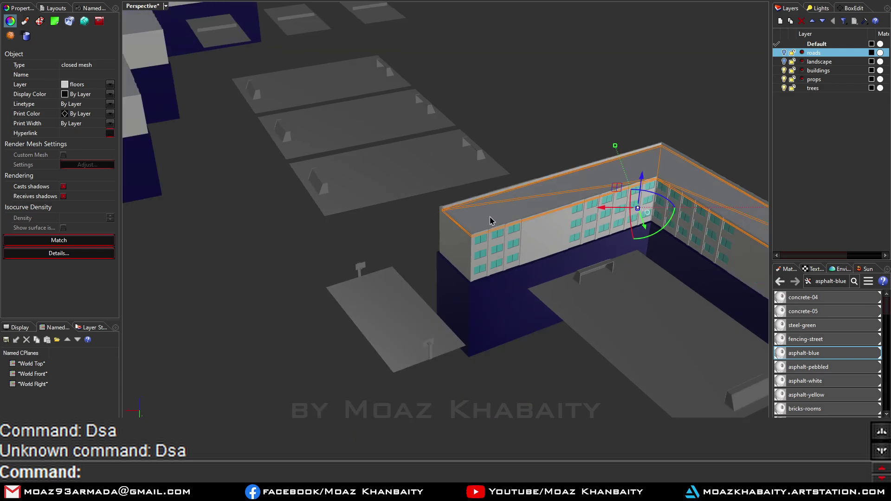
{"action": "key", "text": "ctrl+shift+l"}
{"action": "key", "text": "ctrl+j"}
Pick the underground mesh, clear the selection and turn the landscape layer back on.
{"action": "key", "text": "ctrl+a"}
{"action": "scroll", "coordinate": [641, 185], "scroll_direction": "up", "scroll_amount": 5}
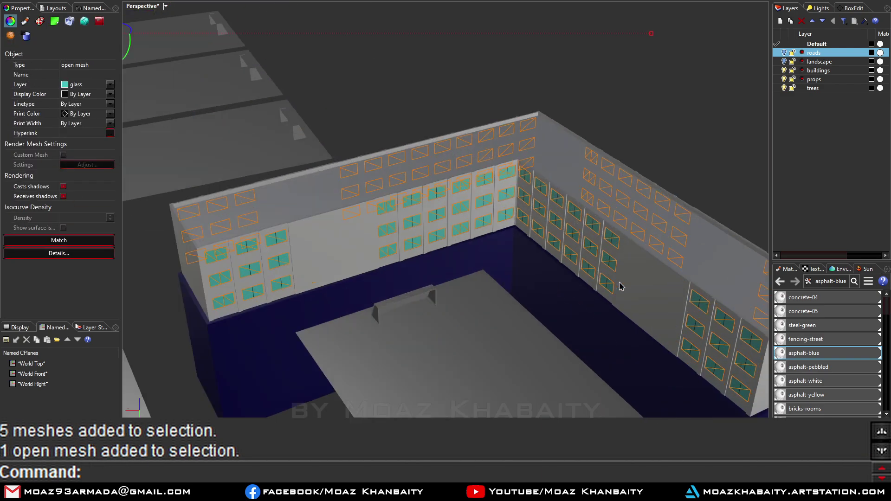
{"action": "scroll", "coordinate": [464, 279], "scroll_direction": "down", "scroll_amount": 5}
{"action": "scroll", "coordinate": [456, 140], "scroll_direction": "up", "scroll_amount": 3}
{"action": "left_click", "coordinate": [487, 338]}
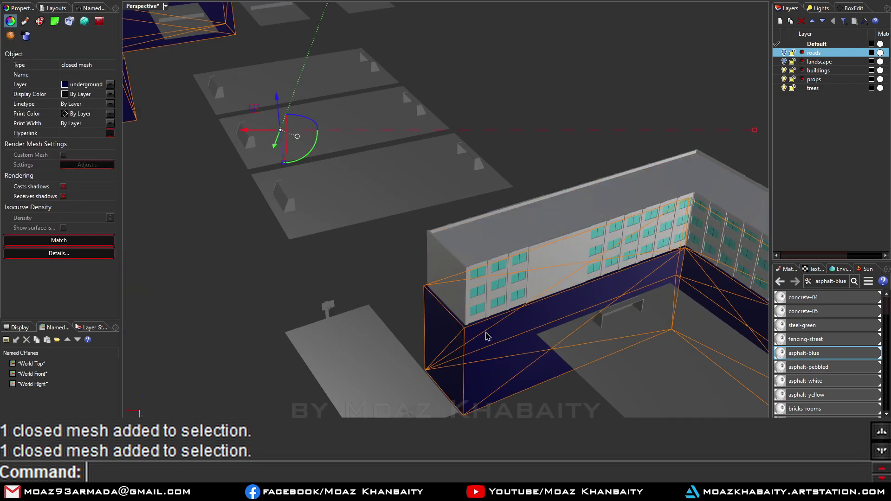
{"action": "scroll", "coordinate": [513, 305], "scroll_direction": "down", "scroll_amount": 4}
{"action": "left_click", "coordinate": [649, 186]}
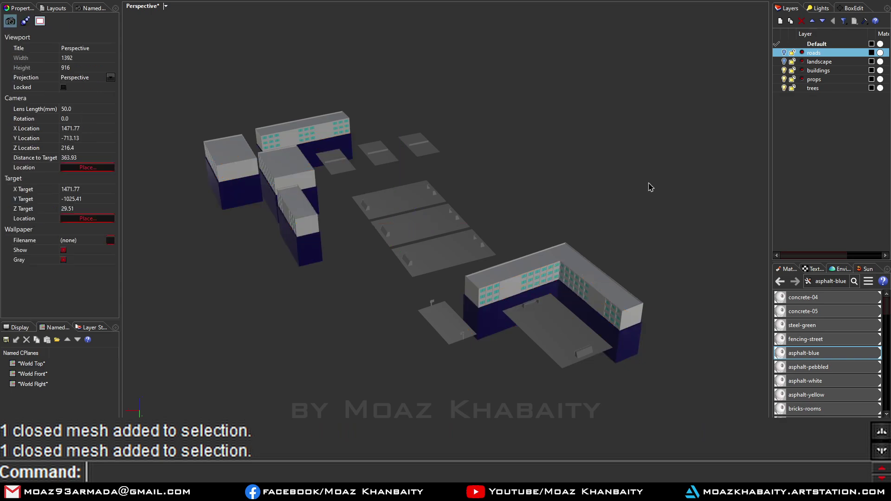
{"action": "left_click", "coordinate": [784, 62]}
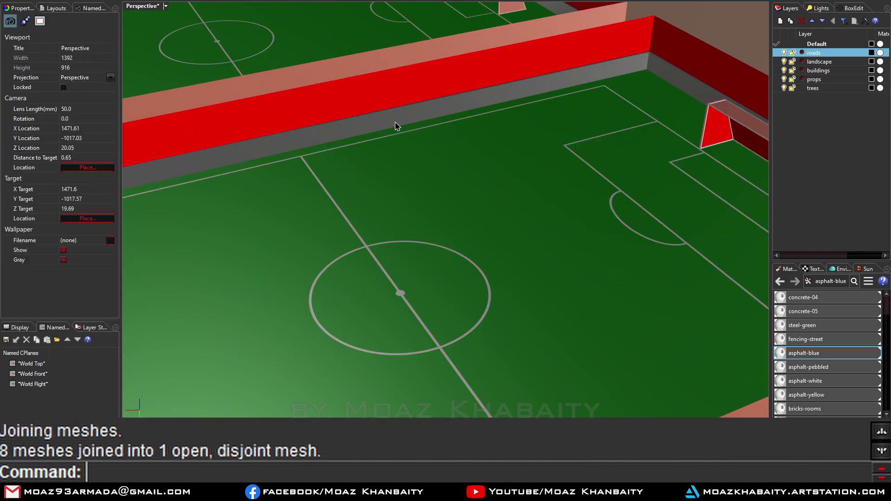
Join the court wall meshes into one, then select the basketball hoop and its net.
{"action": "left_click", "coordinate": [395, 126]}
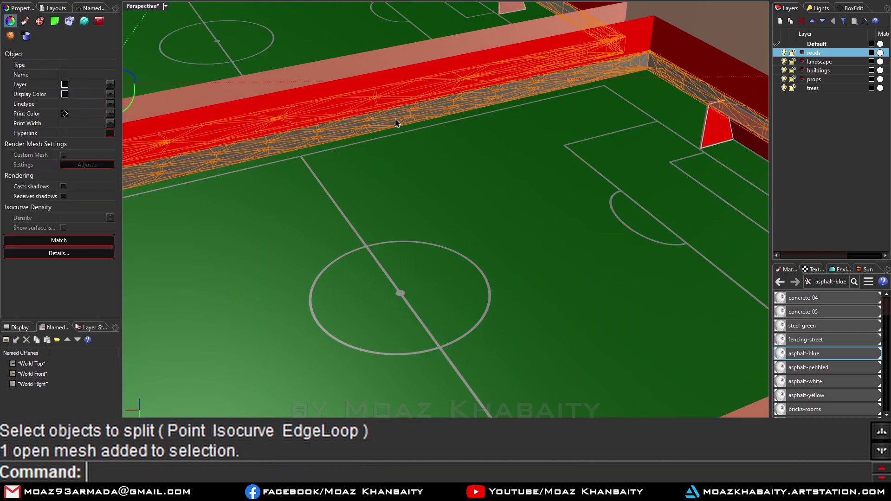
{"action": "type", "text": "J"}
{"action": "key", "text": "Return"}
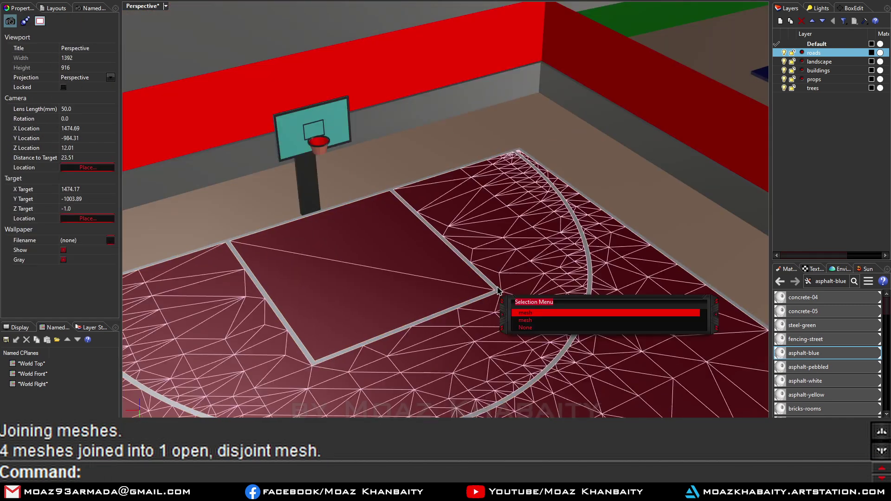
{"action": "left_click", "coordinate": [521, 320]}
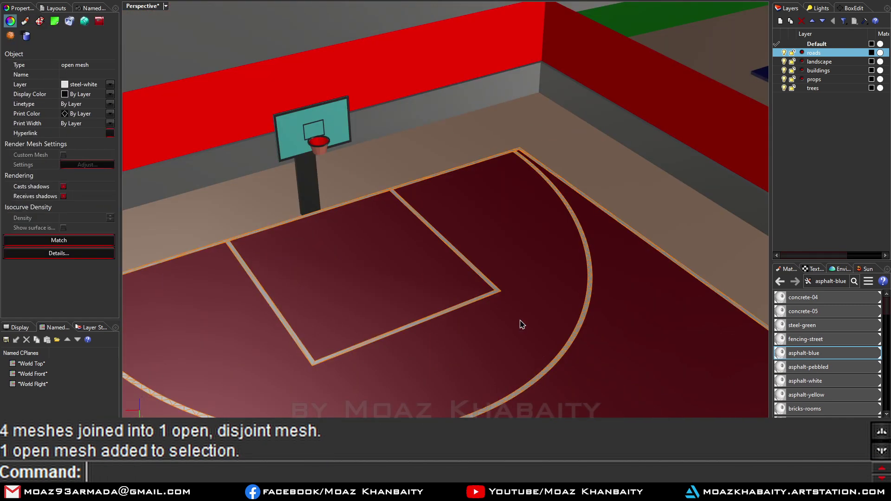
{"action": "type", "text": "J"}
{"action": "key", "text": "Return"}
{"action": "left_click", "coordinate": [324, 137]}
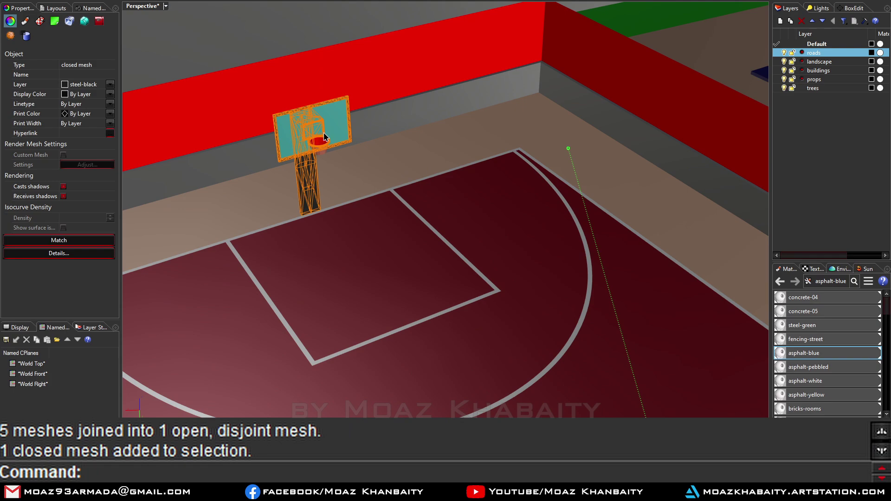
{"action": "left_click", "coordinate": [317, 147]}
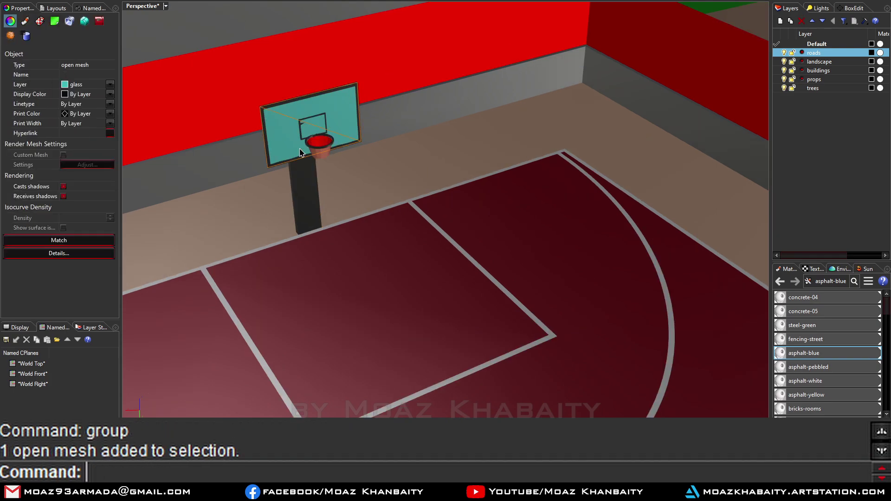